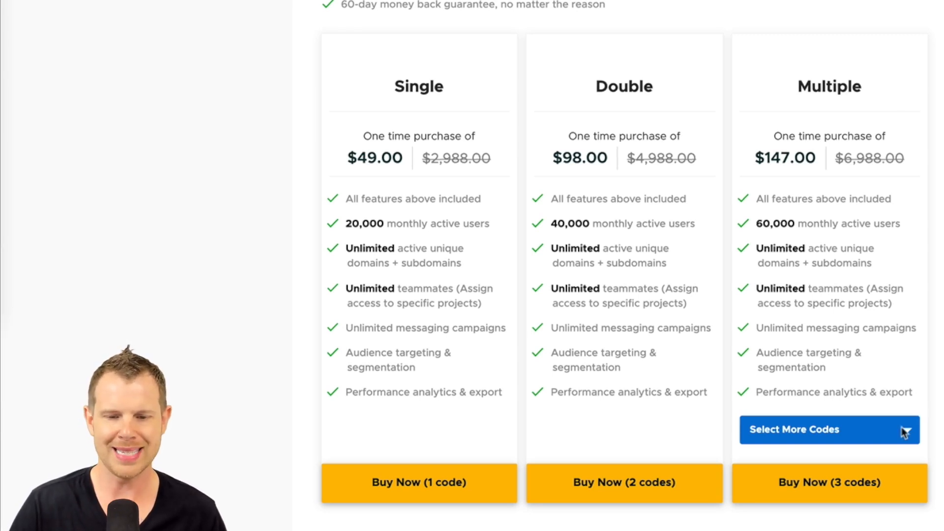
- Choose the 5 Codes option for the Multiple plan
left_click(813, 430)
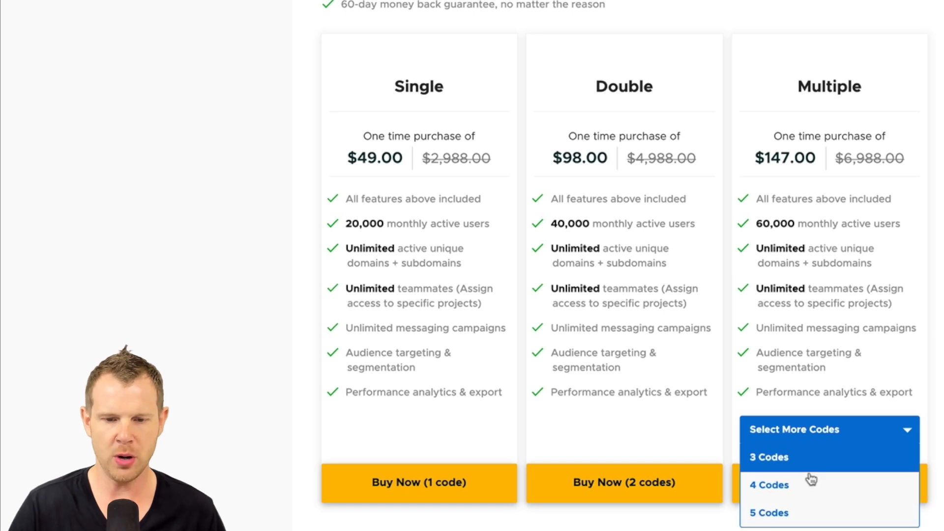
left_click(800, 522)
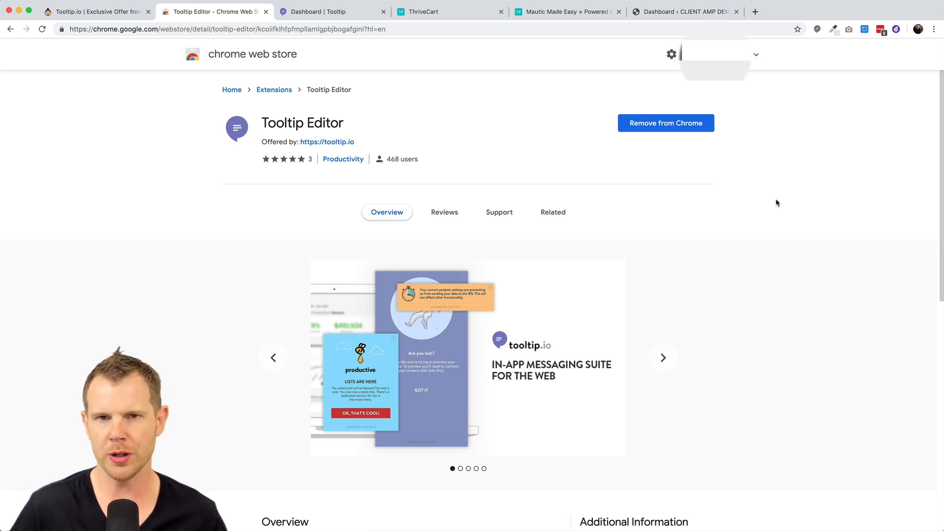
- Launch the Tooltip editor on the Mautic Made Easy checkout page and create a project named ThriveCart
key("super+5")
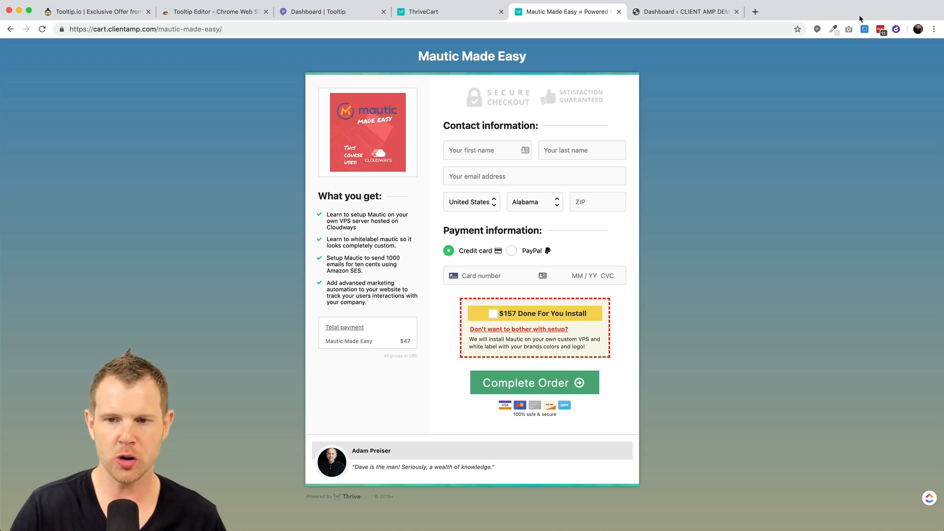
left_click(817, 29)
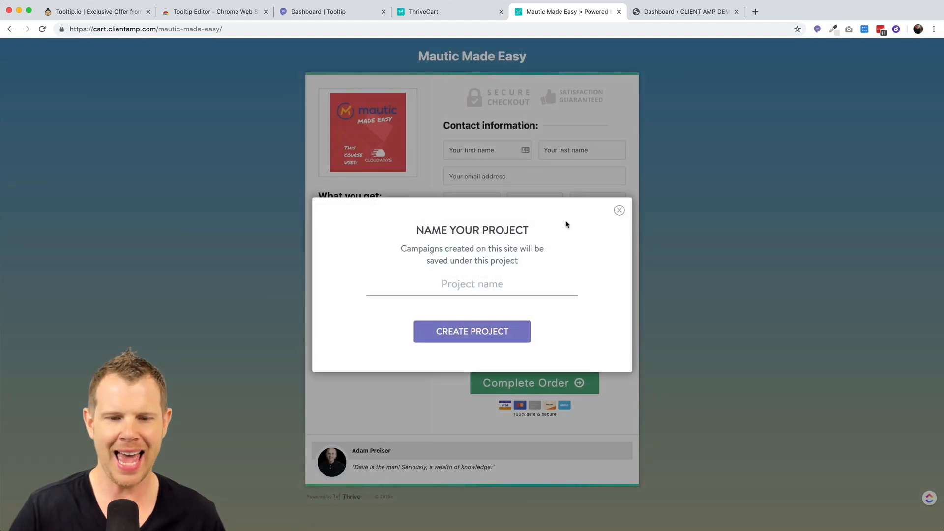
left_click(493, 286)
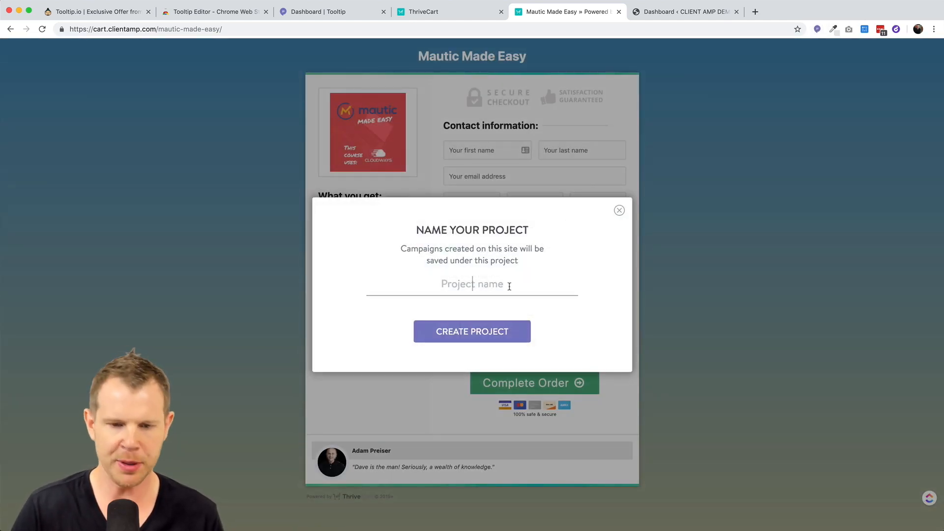
type("Thrive")
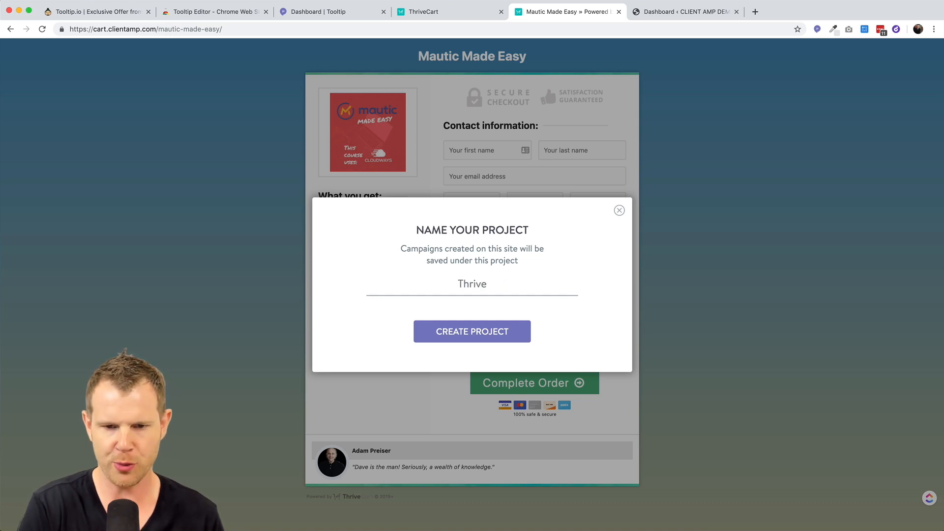
type("Cart")
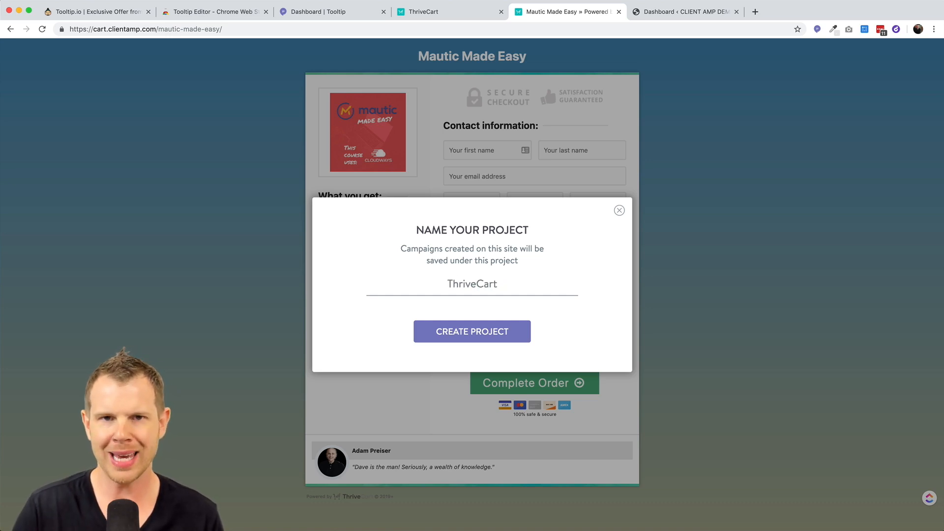
left_click(482, 338)
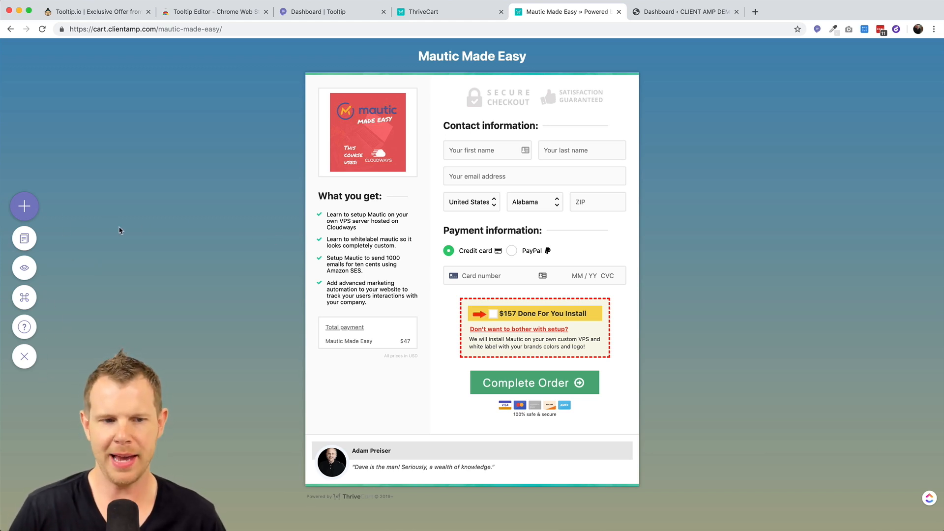
- Add a new popup message to the Mautic Made Easy checkout page
left_click(29, 207)
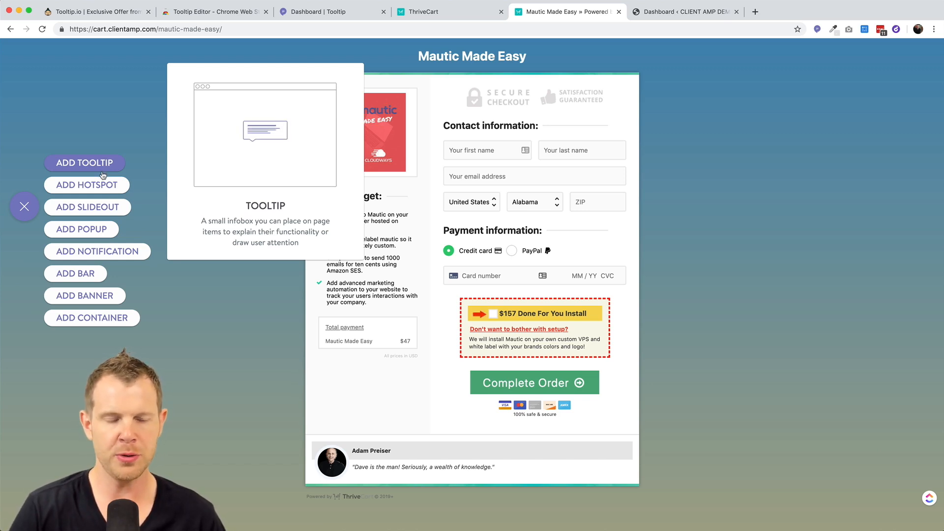
mouse_move(80, 185)
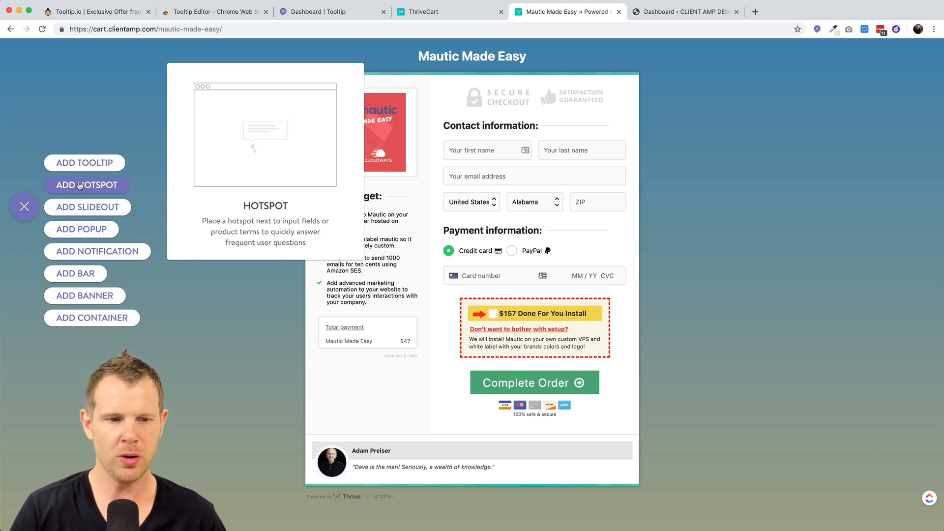
mouse_move(84, 209)
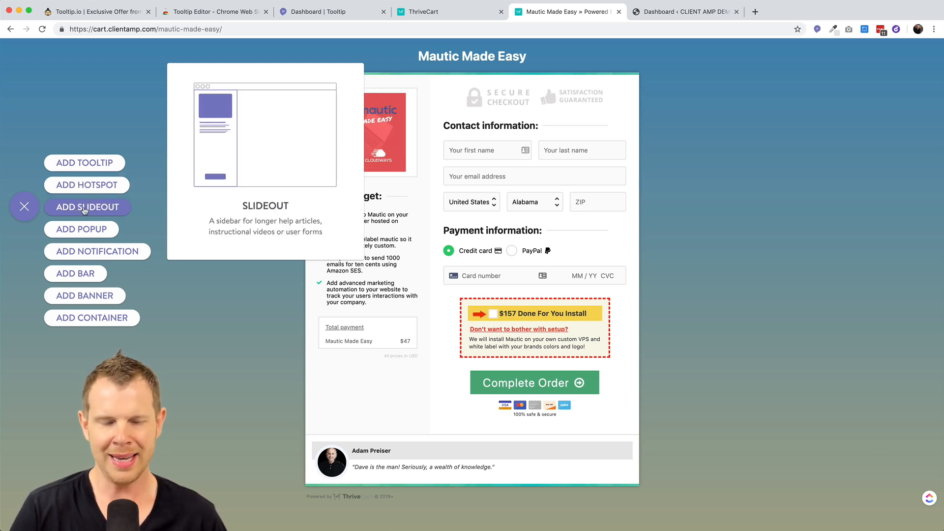
mouse_move(87, 232)
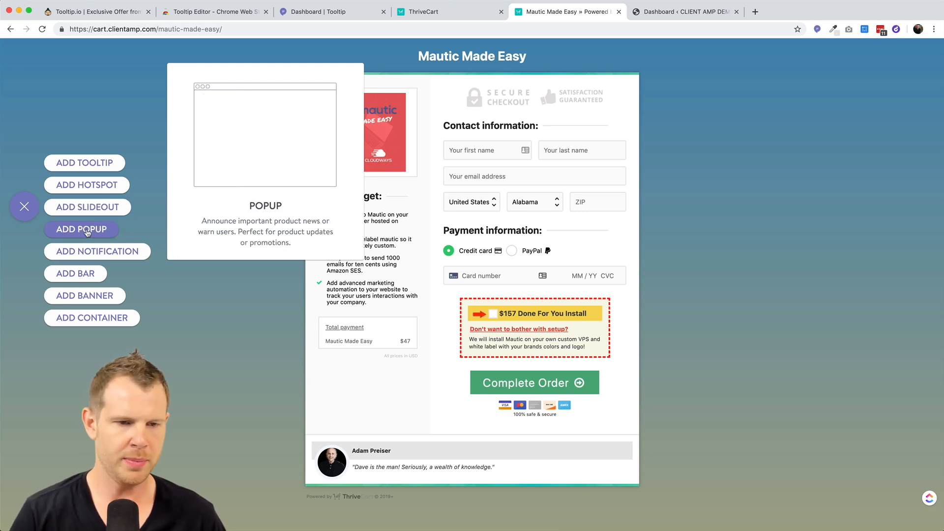
mouse_move(96, 253)
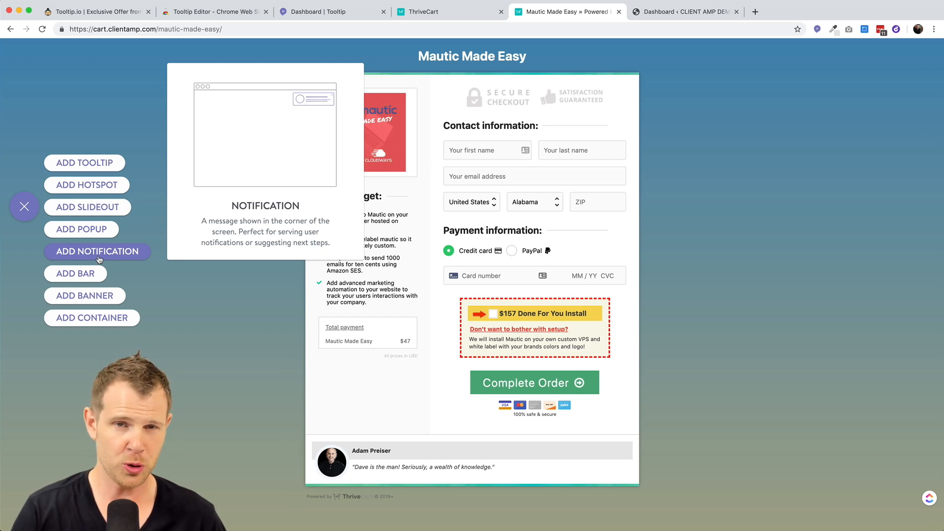
mouse_move(79, 276)
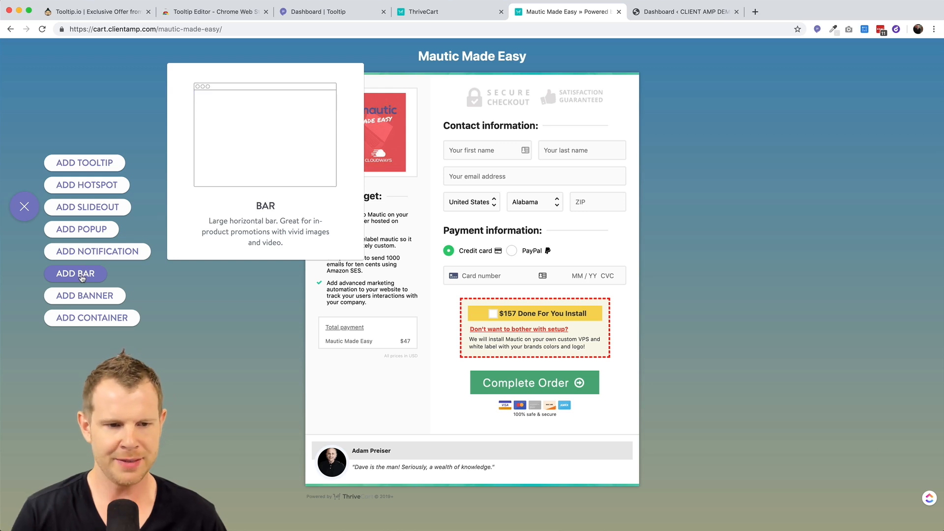
mouse_move(90, 292)
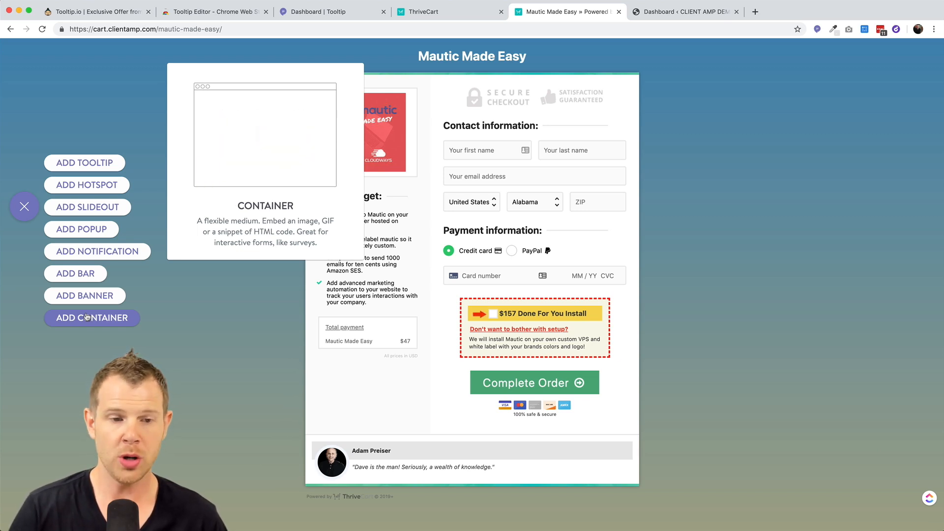
left_click(90, 230)
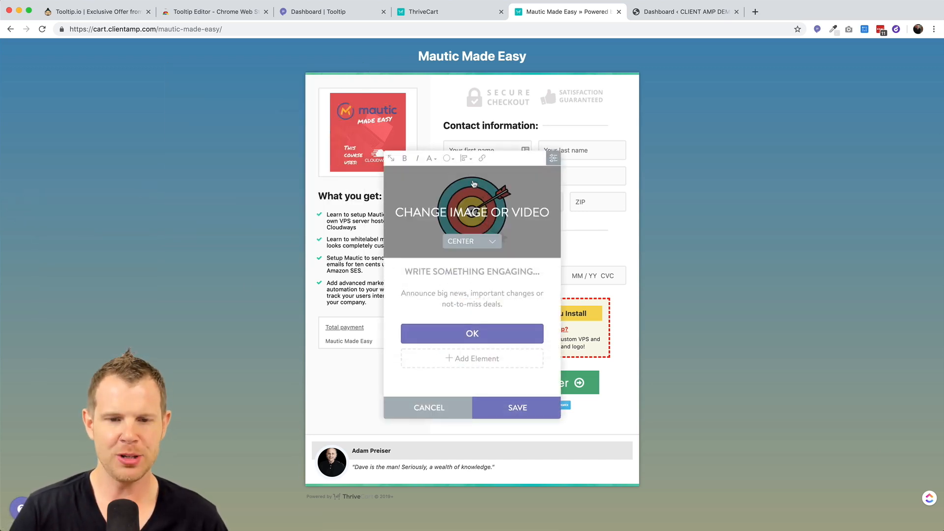
- Replace the popup's image with an upload of the Mautic Made Easy course graphic and set it to Fit Height
left_click(465, 210)
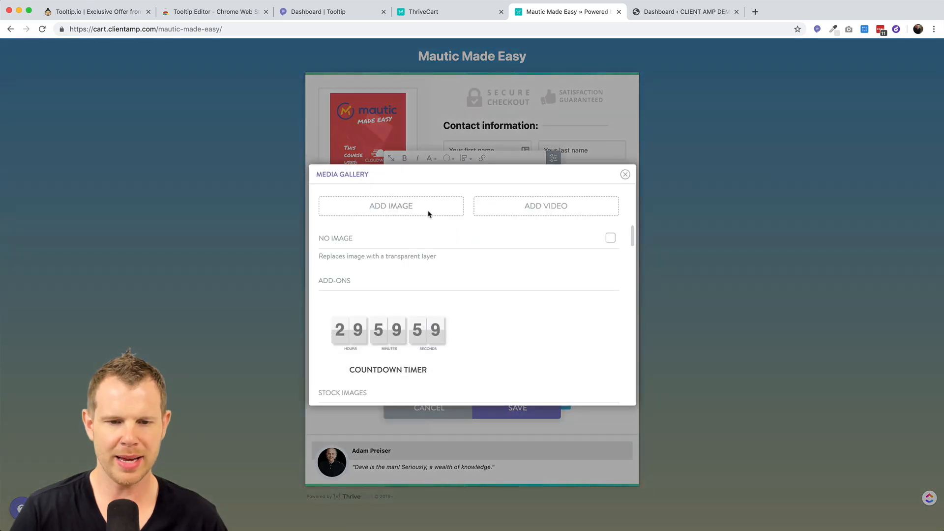
left_click(395, 211)
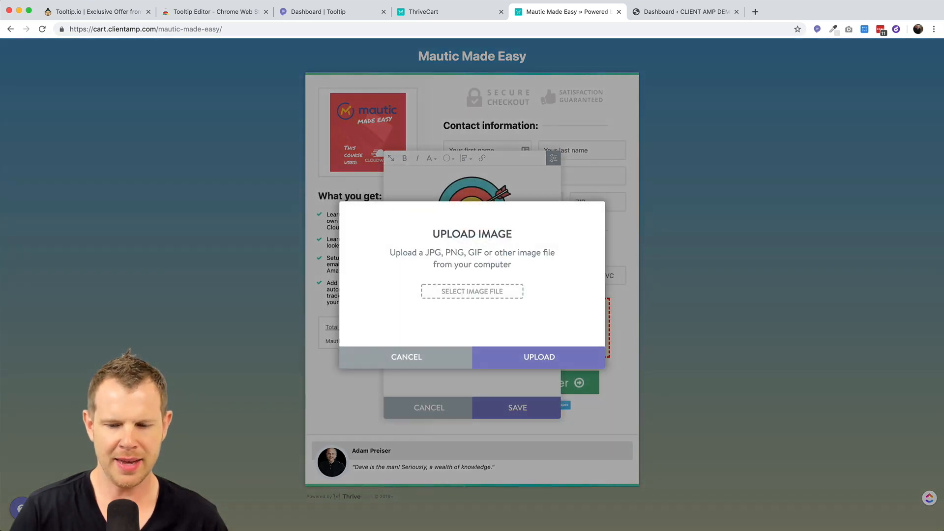
left_click(940, 529)
left_click_drag(924, 374, 449, 300)
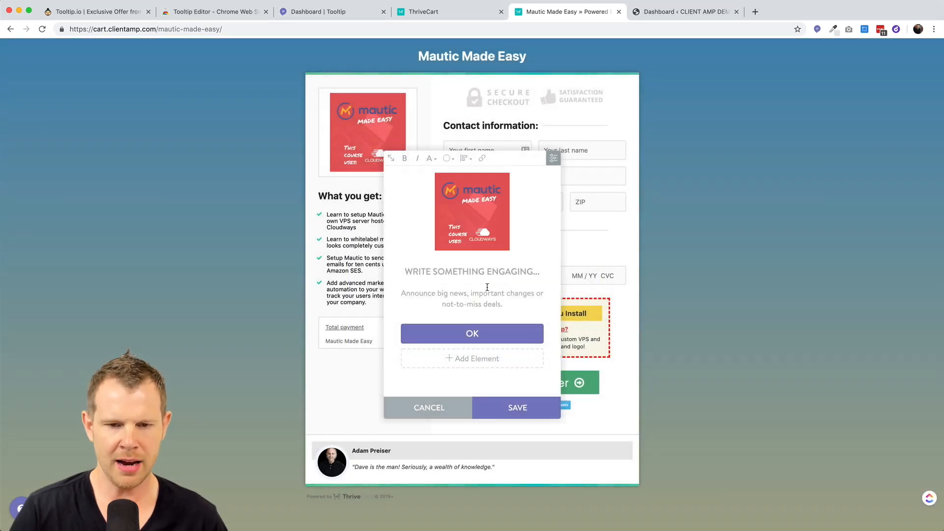
left_click(477, 246)
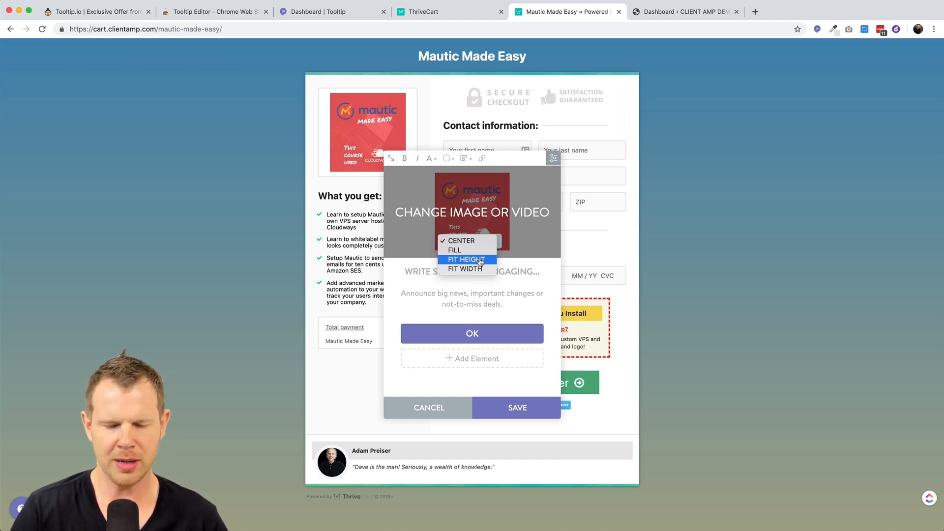
left_click(480, 261)
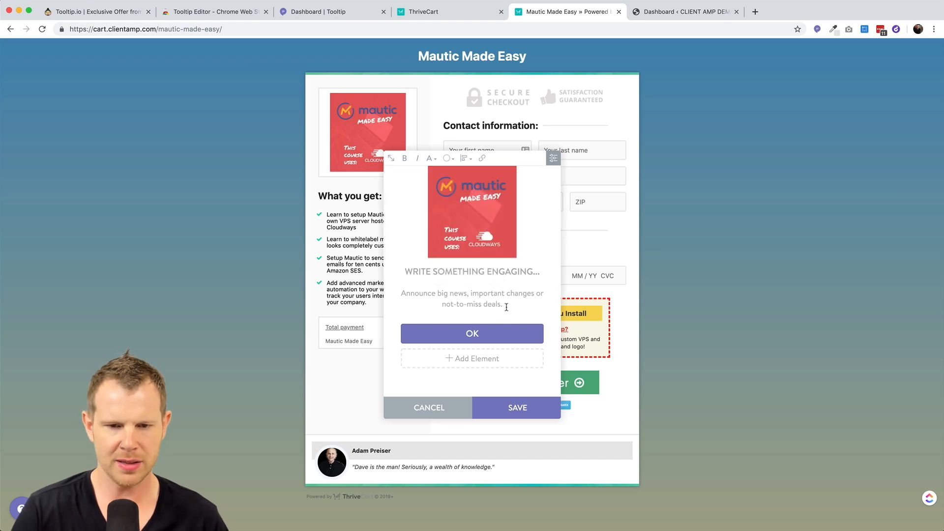
- Write the popup text "Don't go yet!" followed by a new line "Is this too expensive? How about 10% off?"
left_click(458, 271)
type("Do")
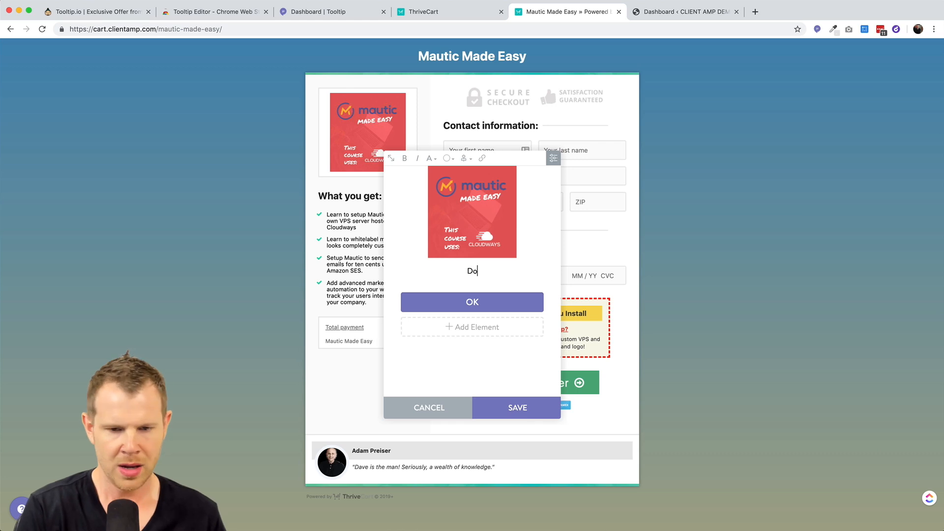
type("n't go yet!")
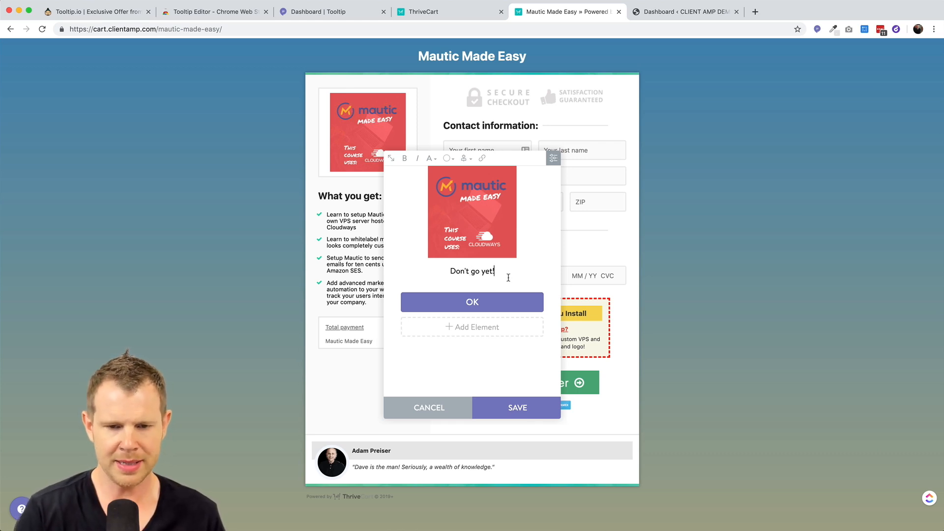
key("Return")
type("Is")
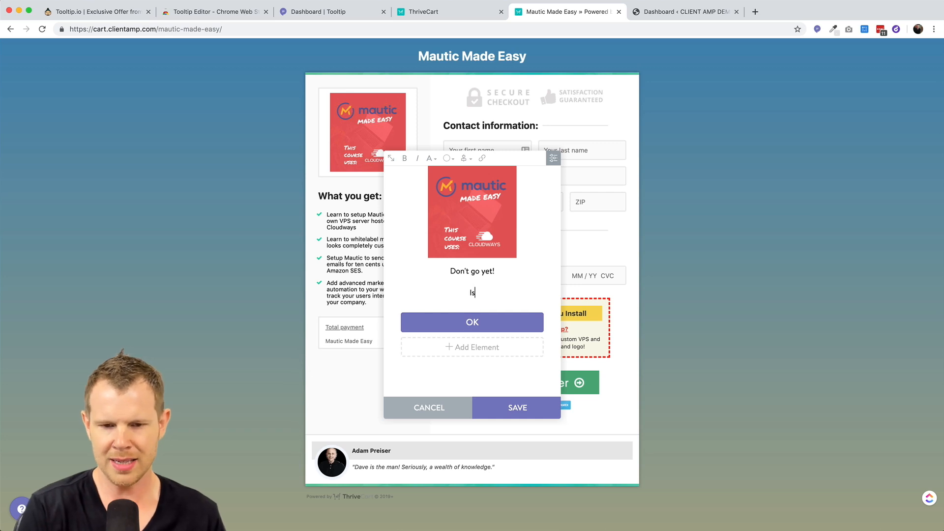
type(" this too expensiv")
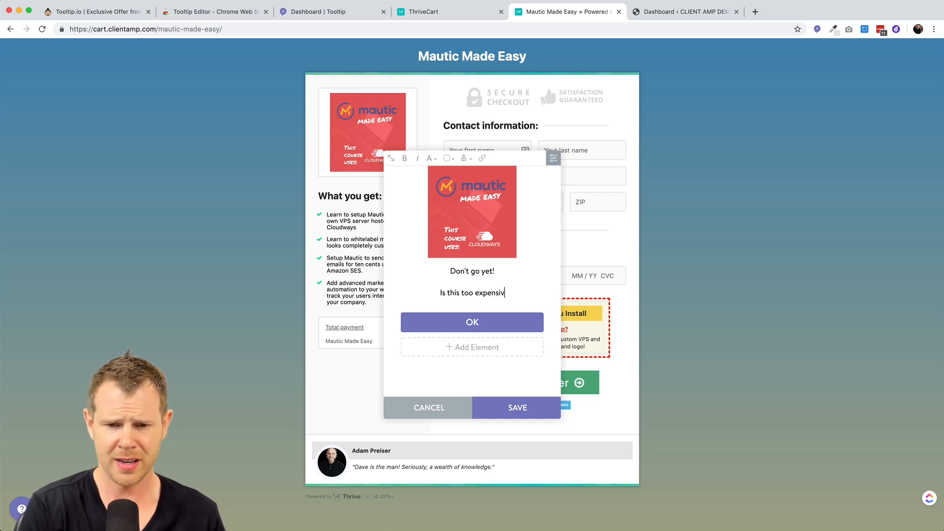
type("e? How a")
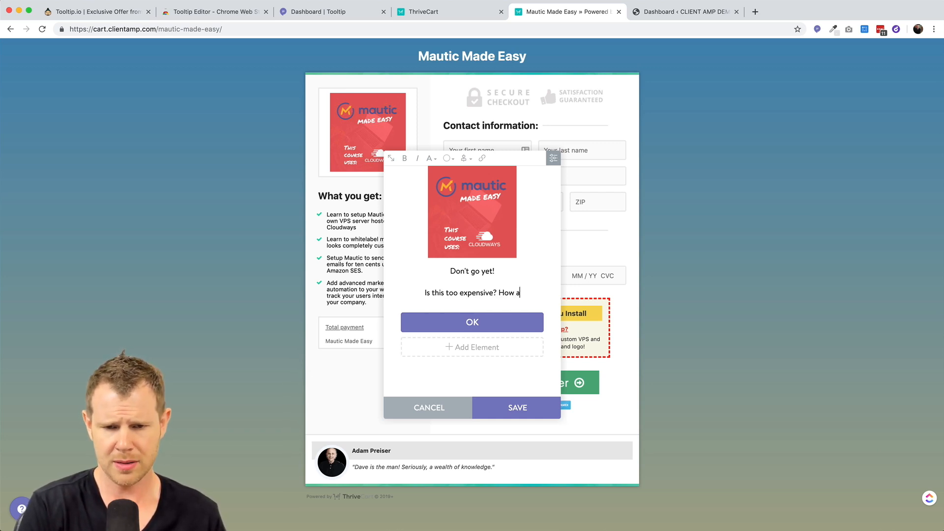
type("bout 10% ")
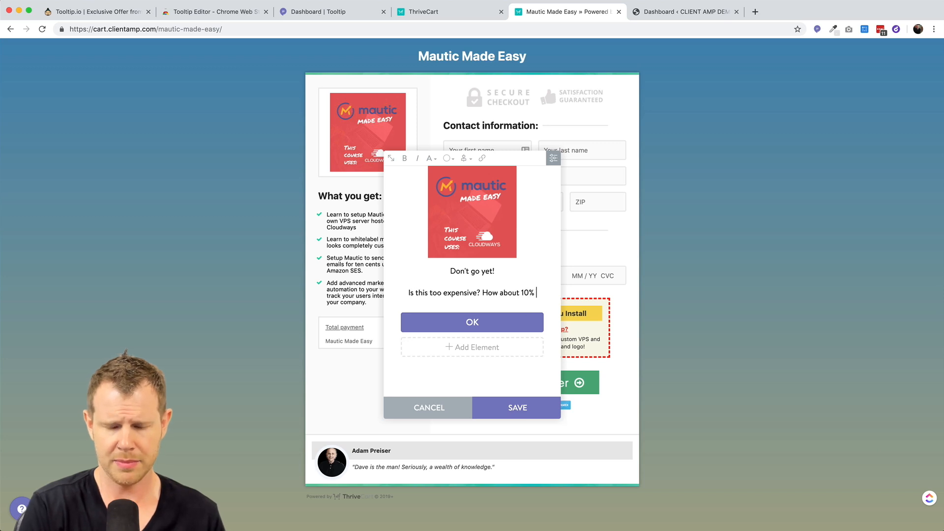
type("off?")
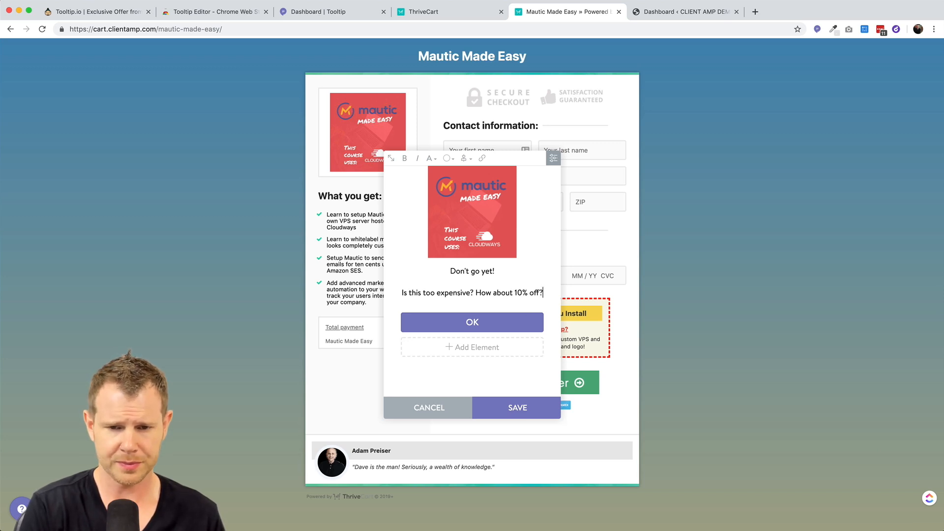
- Delete the OK button from the popup
mouse_move(535, 332)
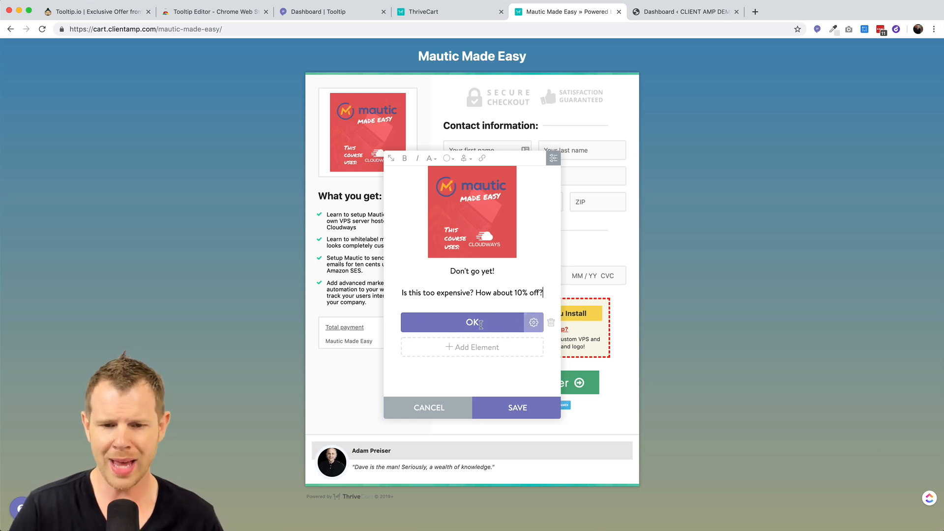
left_click(551, 325)
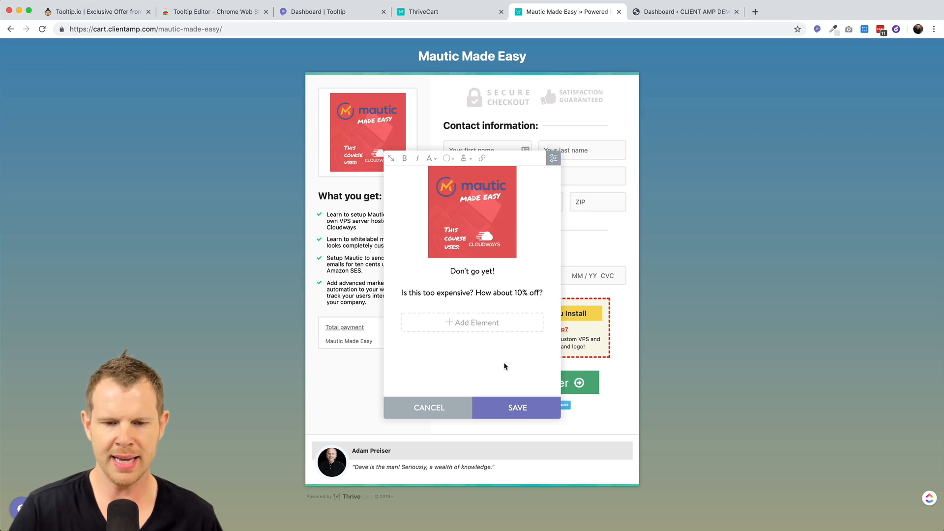
left_click(488, 323)
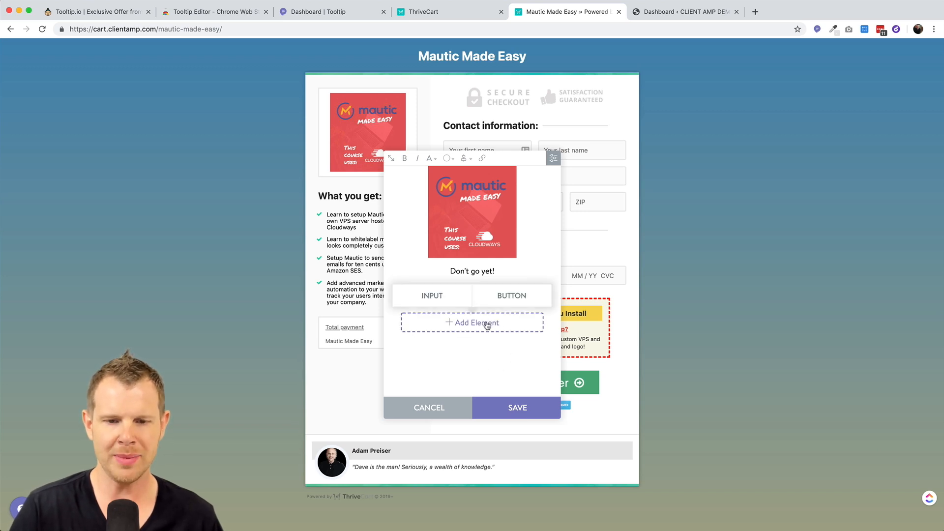
left_click(429, 297)
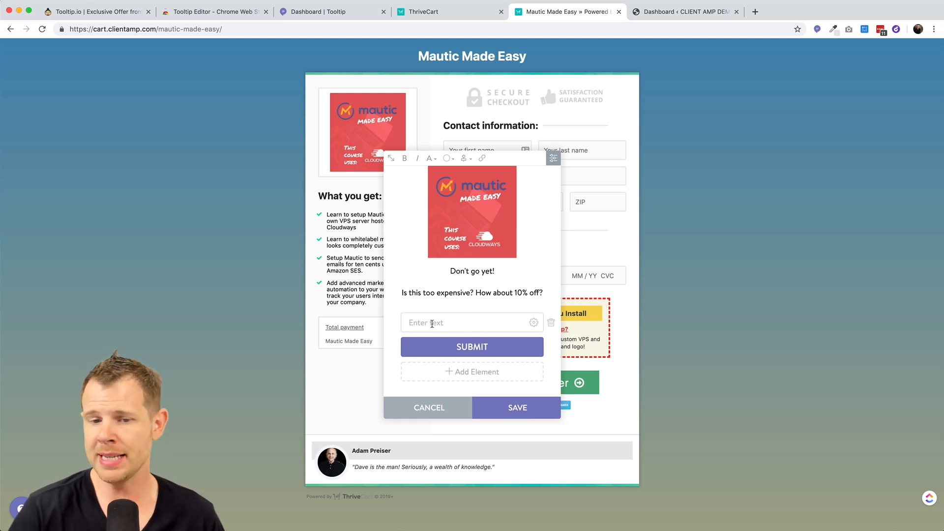
left_click(550, 322)
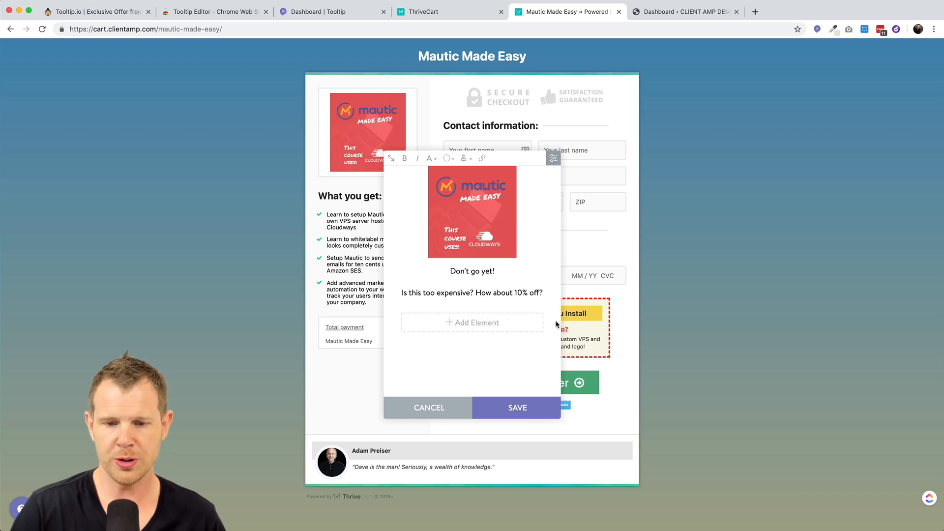
left_click(504, 323)
left_click(511, 296)
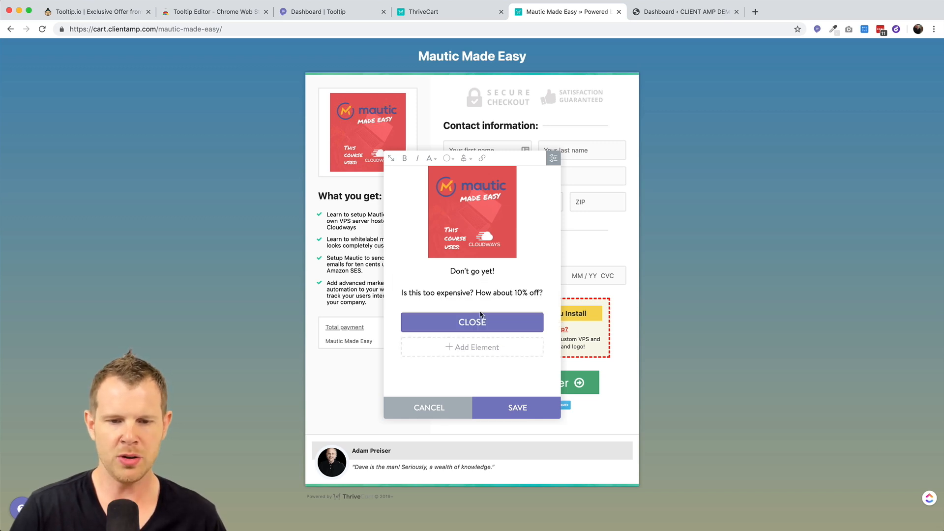
left_click(534, 323)
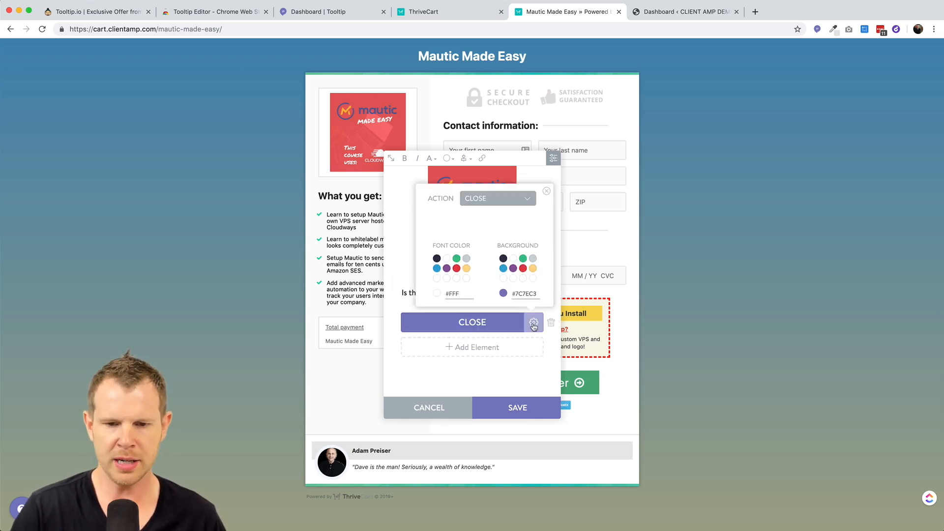
left_click(464, 199)
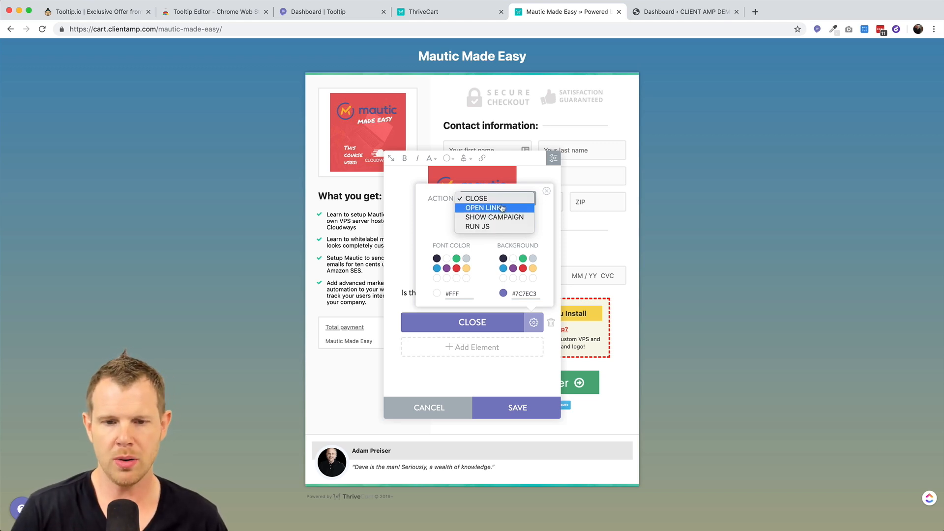
left_click(443, 224)
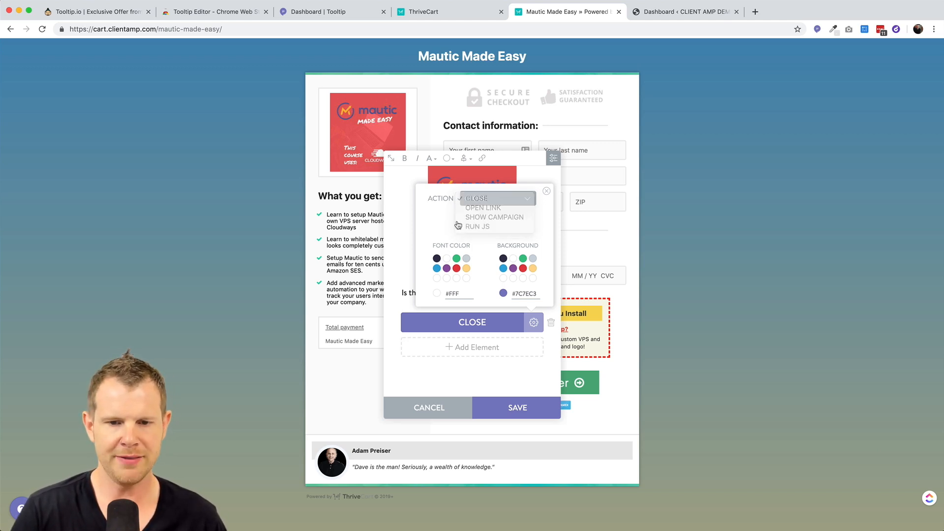
left_click(549, 323)
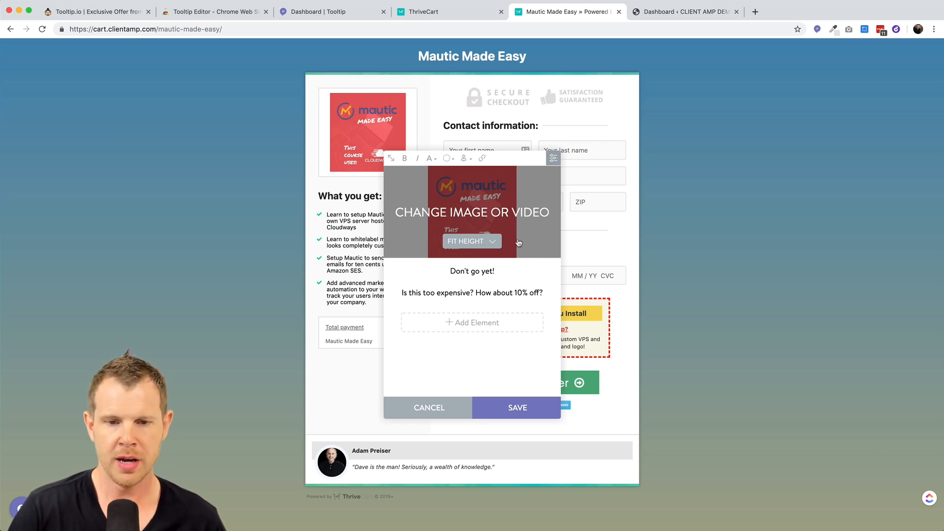
- In the popup's campaign settings, publish the campaign to users and trigger it on page exit
left_click(553, 158)
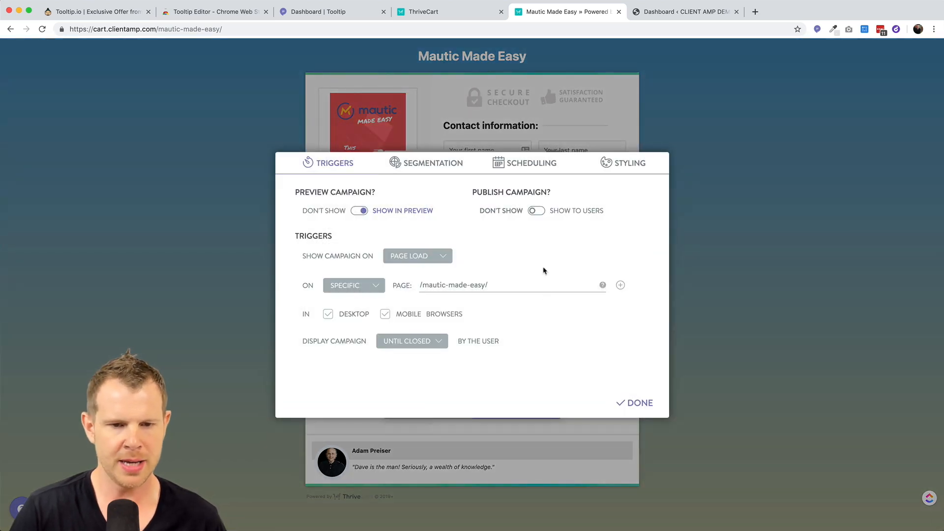
left_click(535, 211)
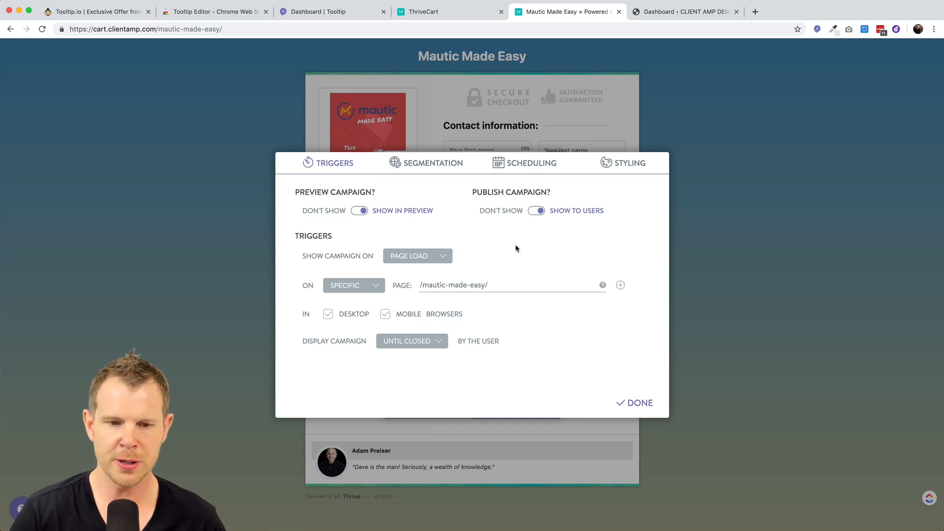
left_click(436, 258)
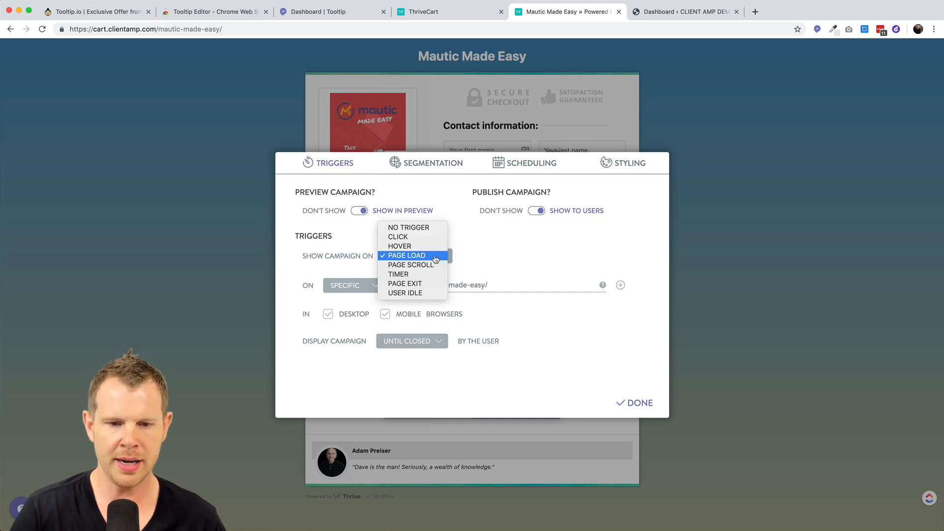
left_click(431, 284)
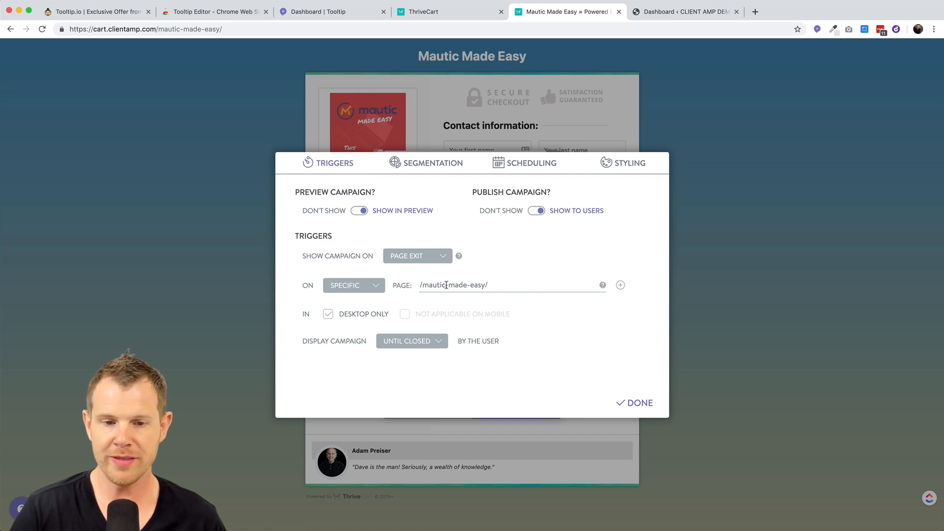
left_click(381, 287)
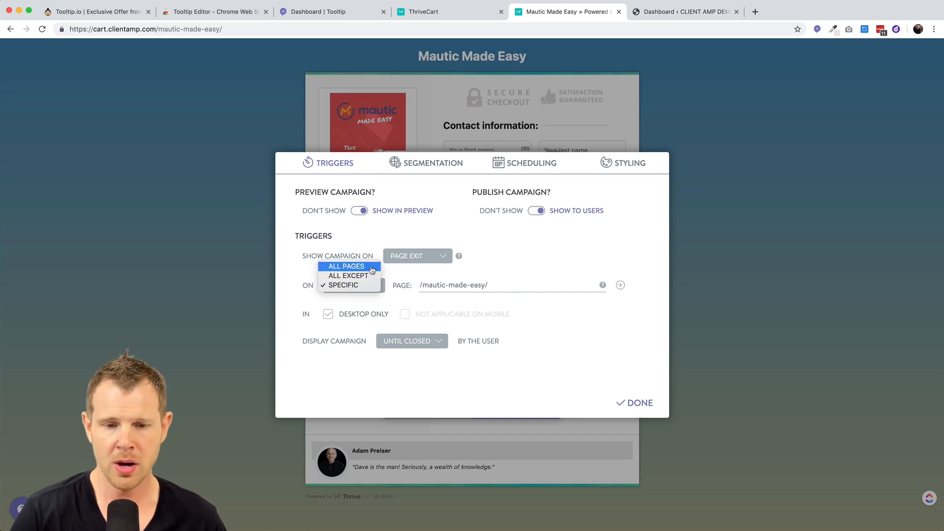
left_click(565, 288)
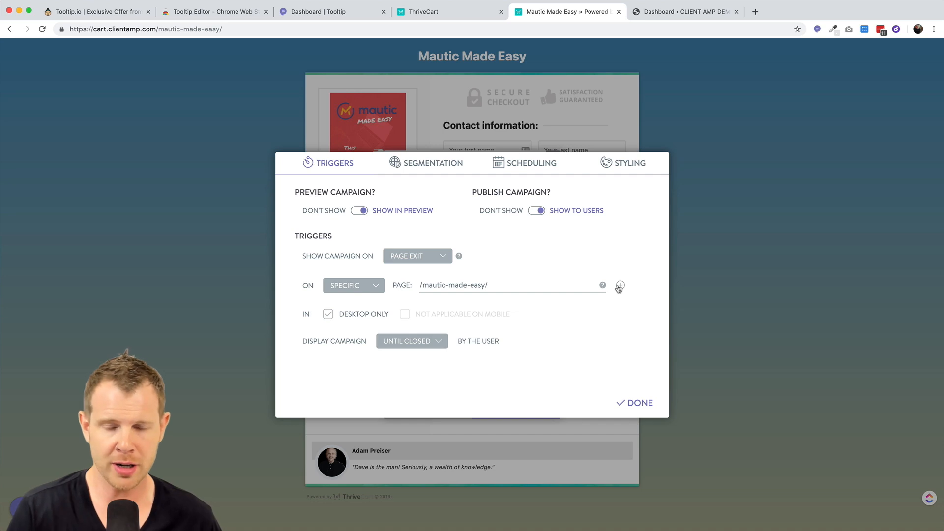
mouse_move(602, 286)
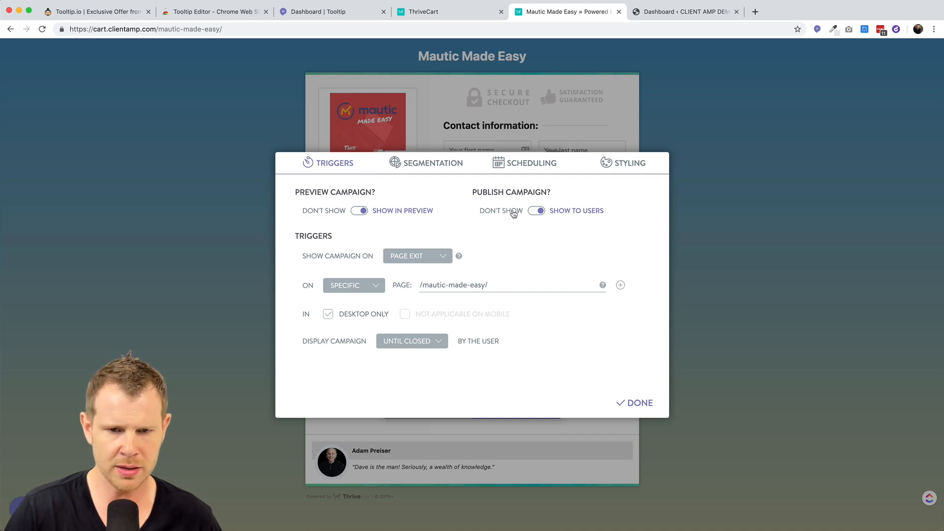
left_click(439, 165)
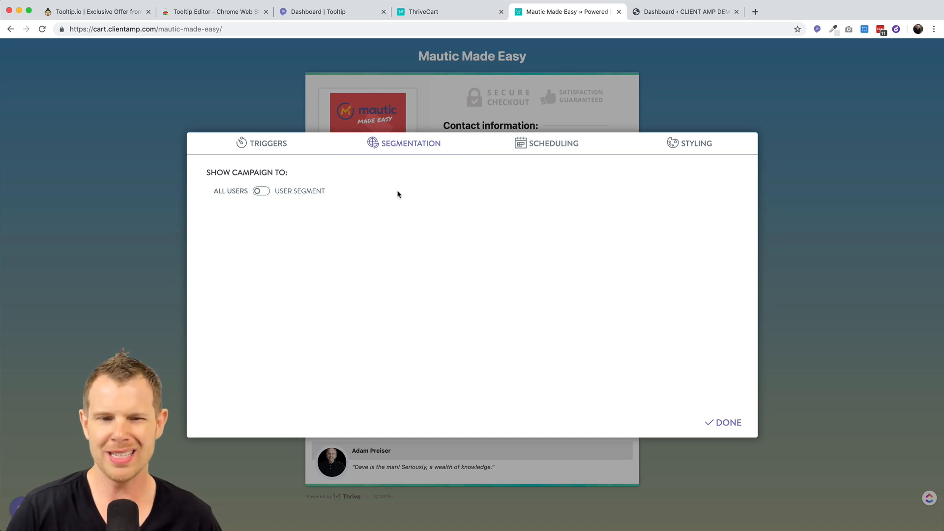
left_click(264, 192)
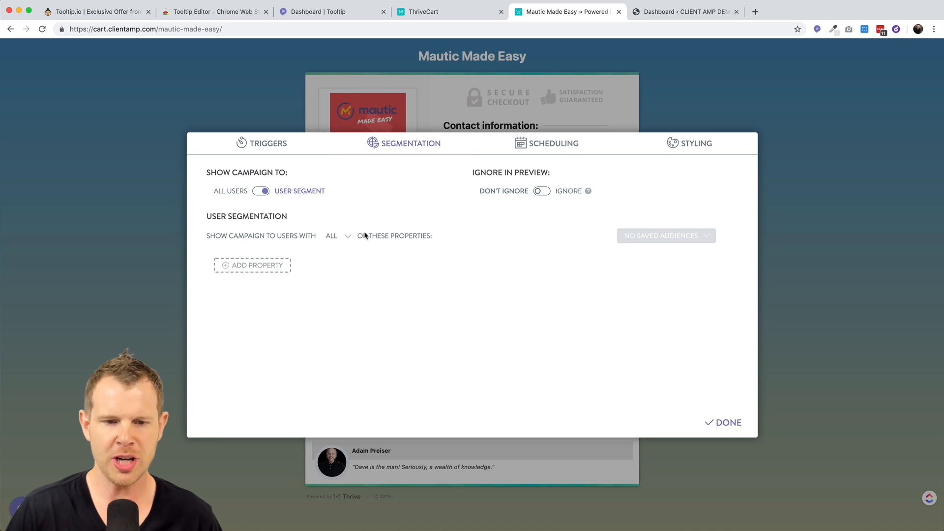
left_click(344, 238)
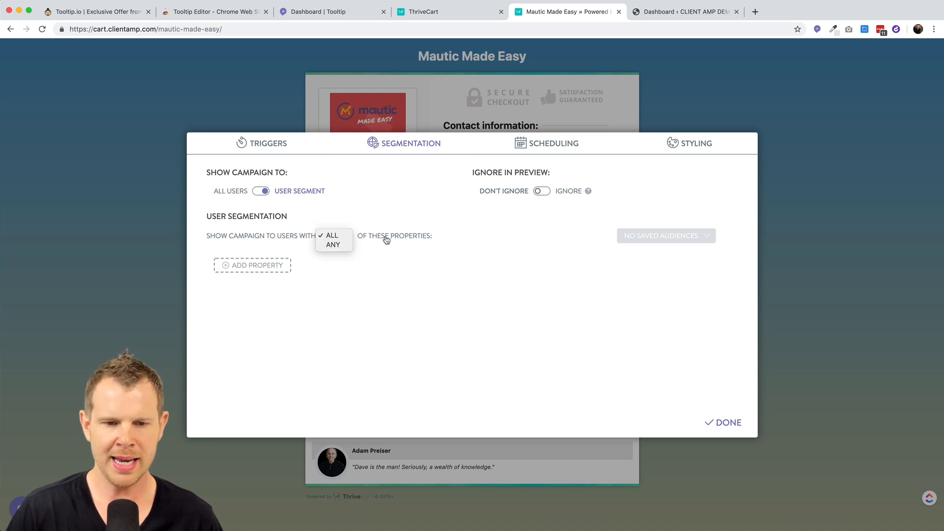
left_click(389, 237)
left_click(266, 265)
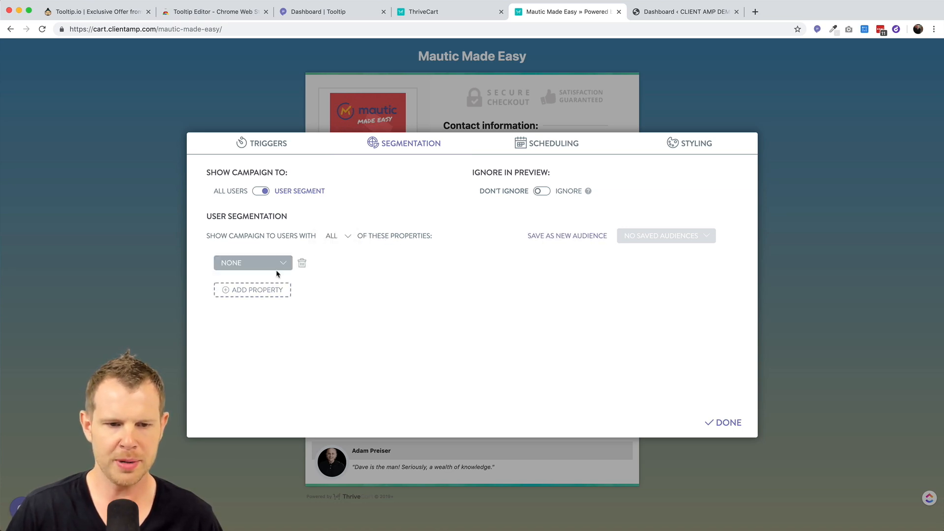
left_click(269, 270)
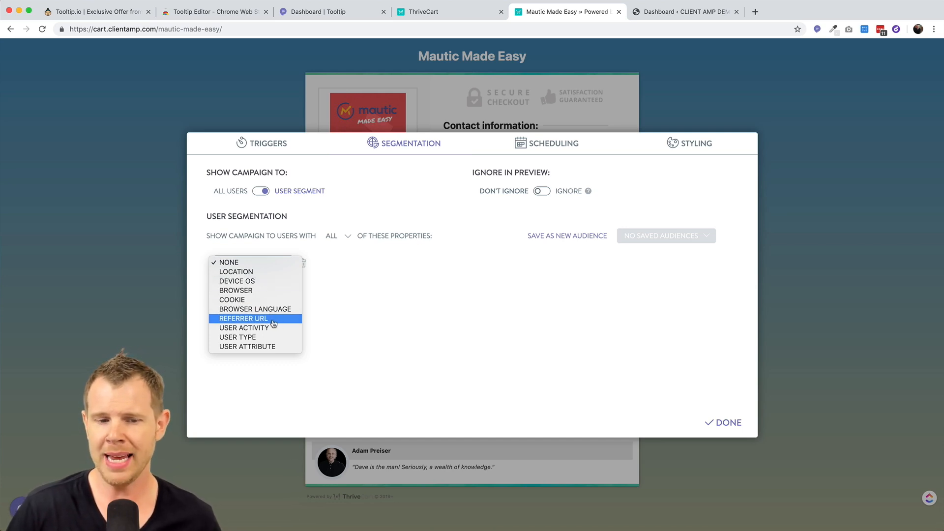
left_click(497, 311)
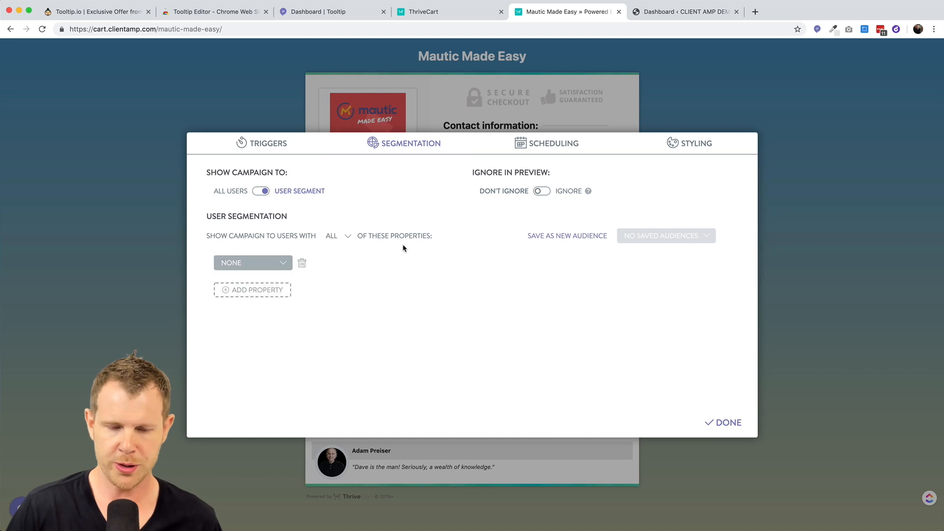
left_click(264, 191)
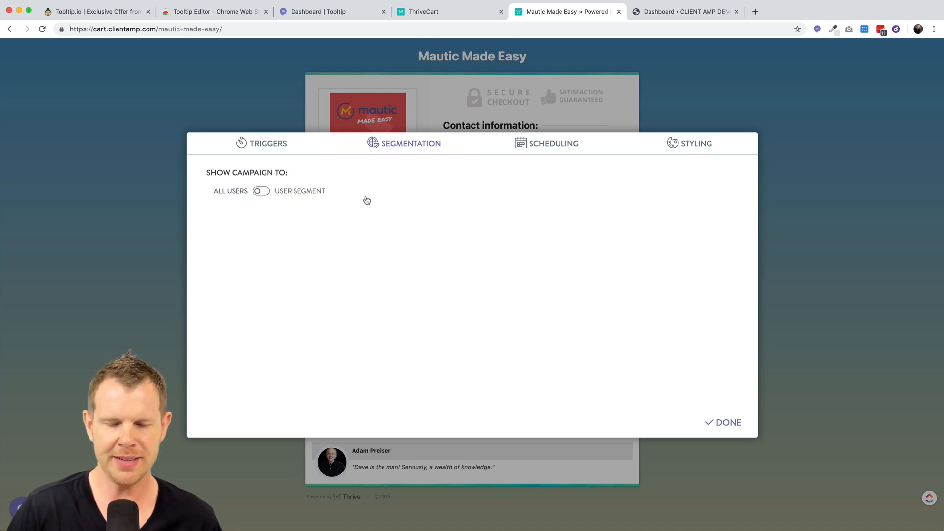
- Review the campaign's scheduling and styling options and finish the campaign settings
left_click(554, 149)
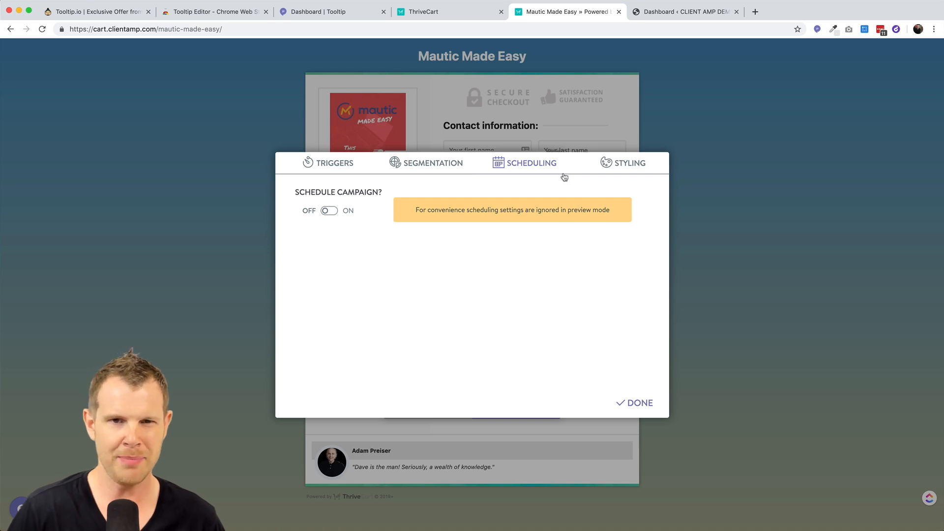
left_click(638, 163)
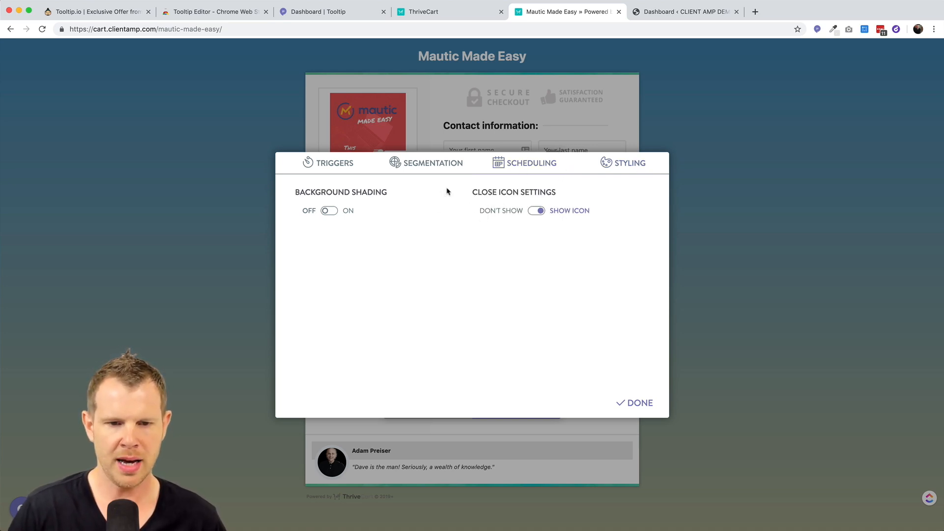
left_click(636, 403)
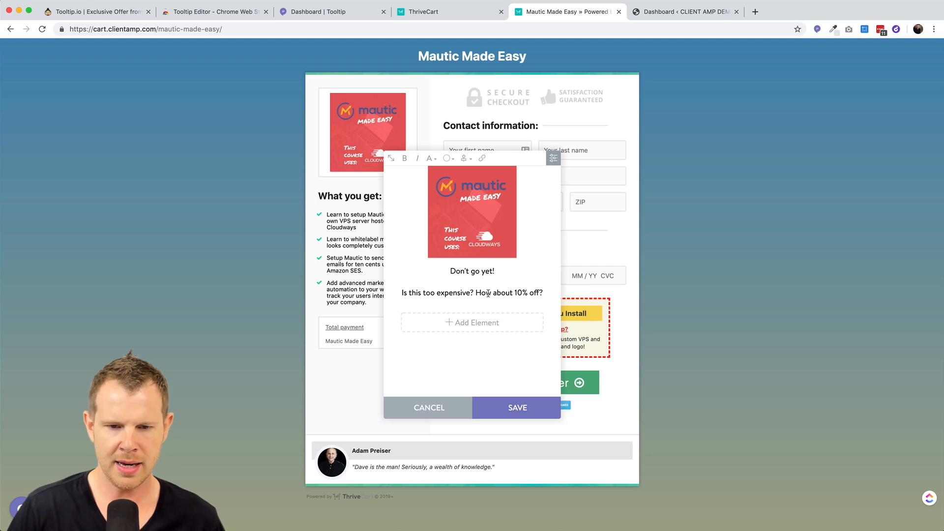
- Add a new line "USE COUPON CODE: 10OFF" below the discount question in the popup text
left_click(540, 292)
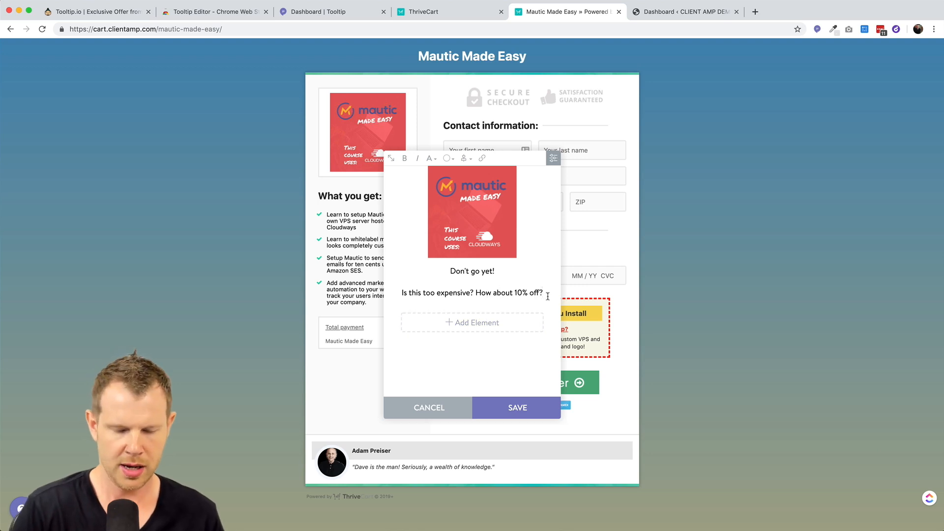
key("Return")
type("USE COUPON CODE: 10OFF")
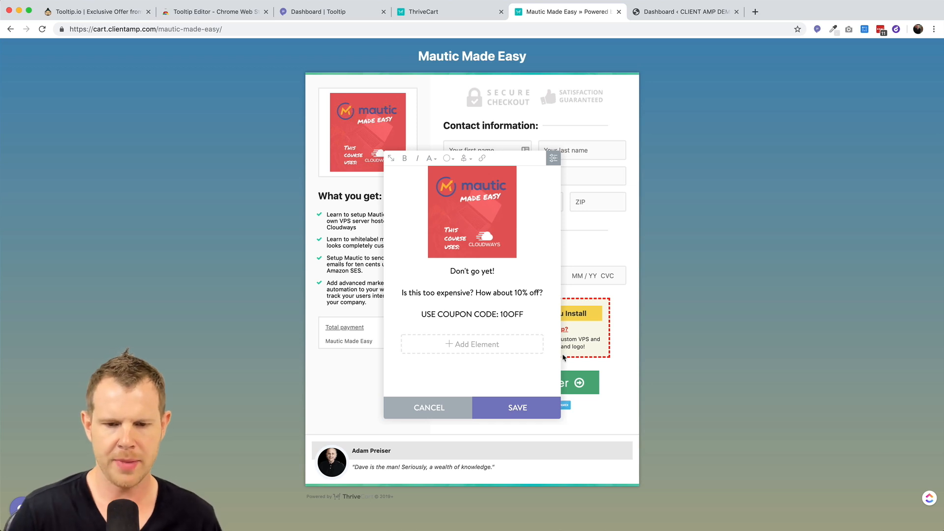
- Save the popup campaign under the name "Popup Exit Intent"
left_click(524, 406)
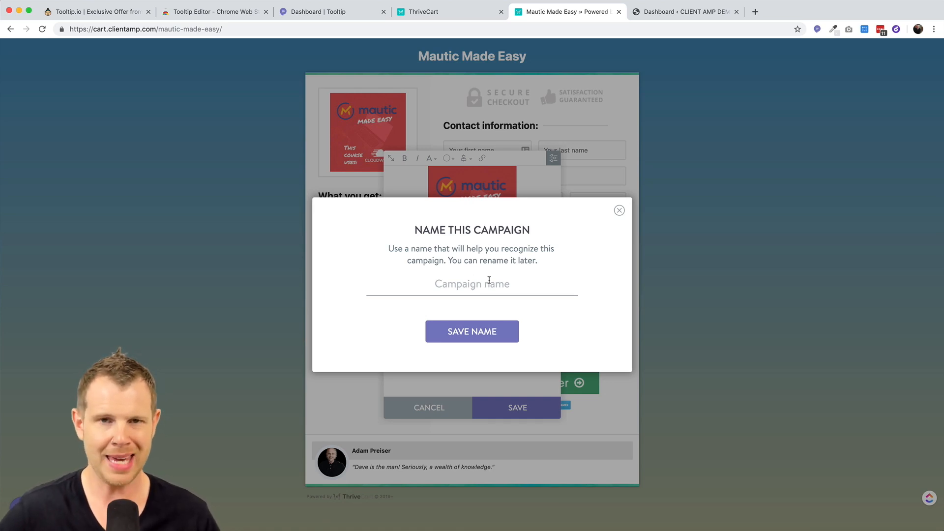
type("Pop")
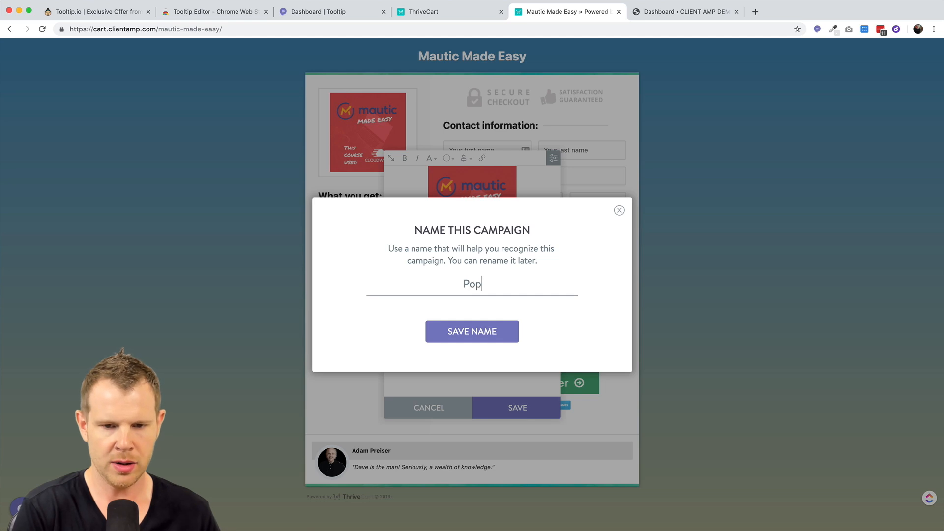
type("up Exit Intent")
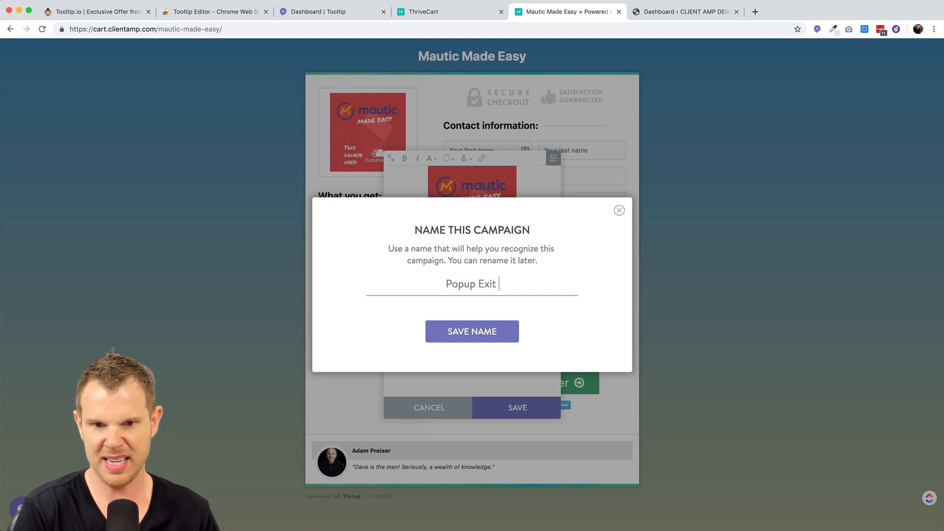
left_click(487, 327)
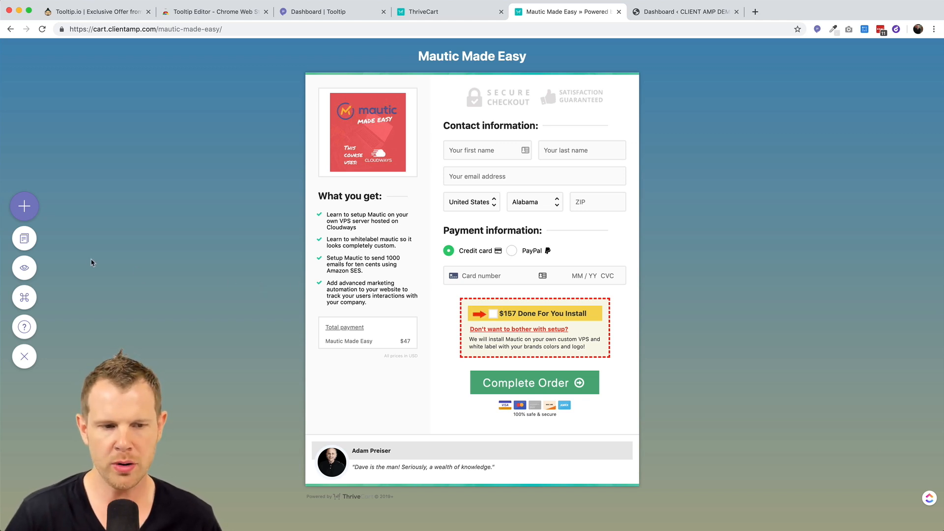
- Preview the checkout page, trigger the exit popup, close it and leave the preview
left_click(25, 270)
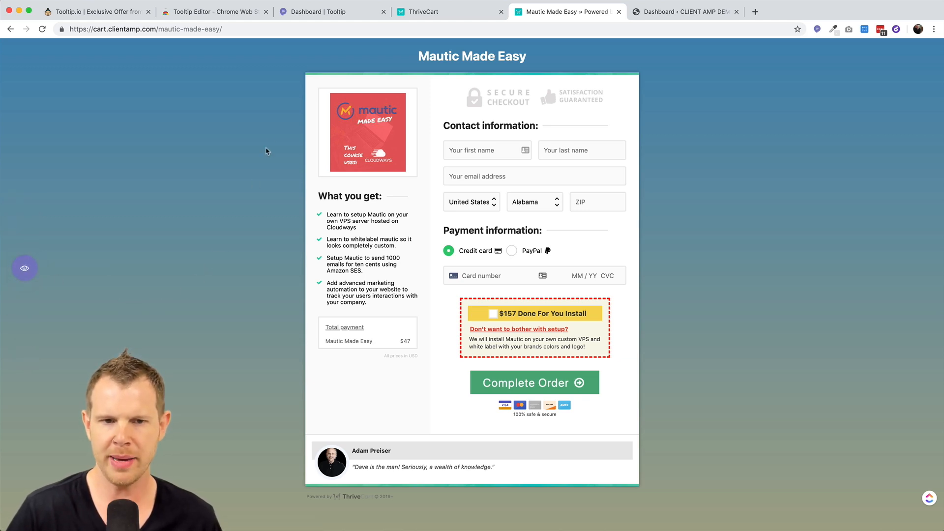
mouse_move(305, 32)
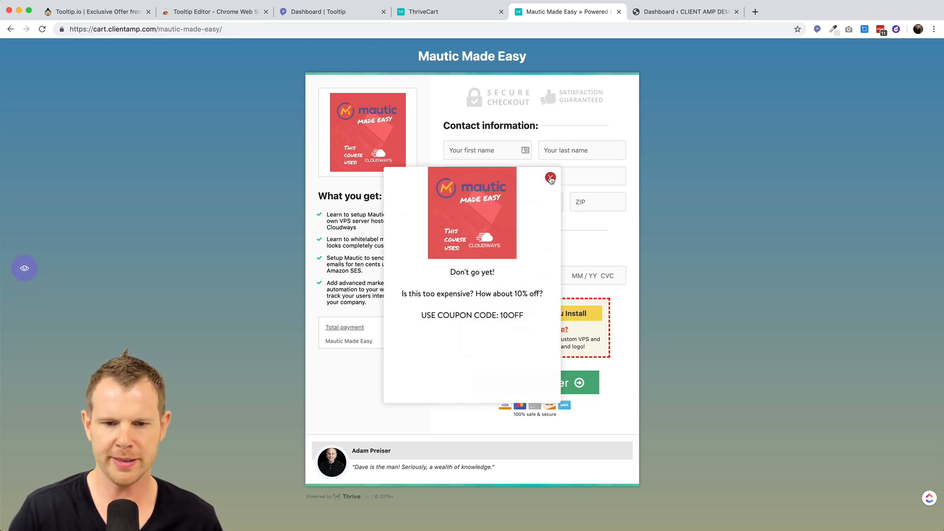
left_click(550, 178)
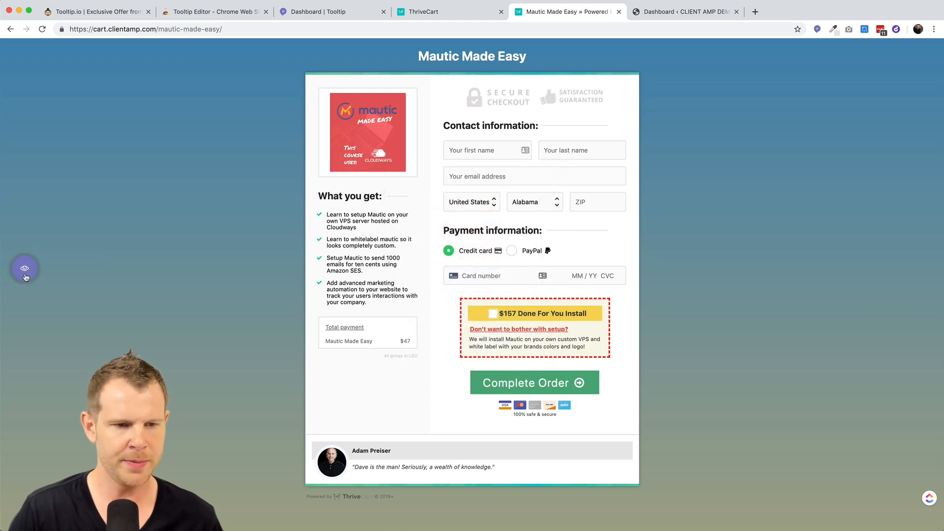
left_click(26, 276)
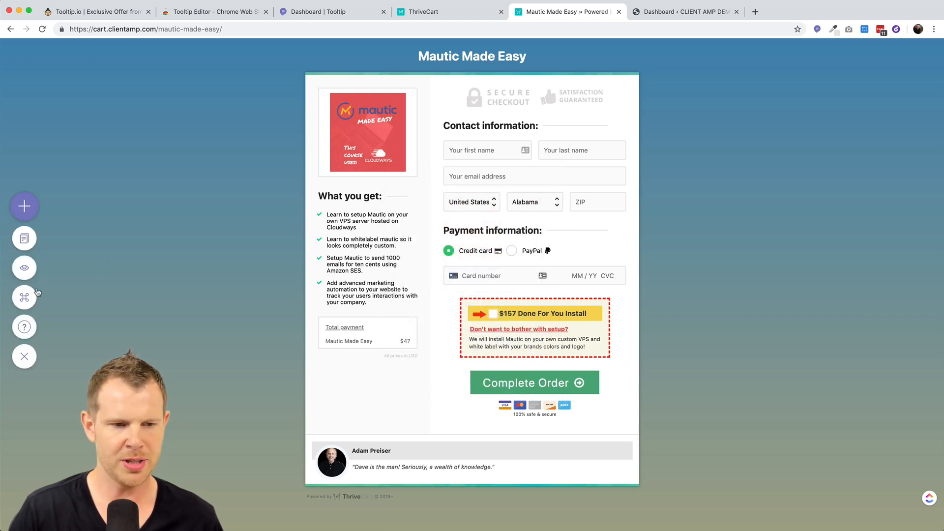
- Open the Tooltip player installation code and copy it to the clipboard
left_click(23, 298)
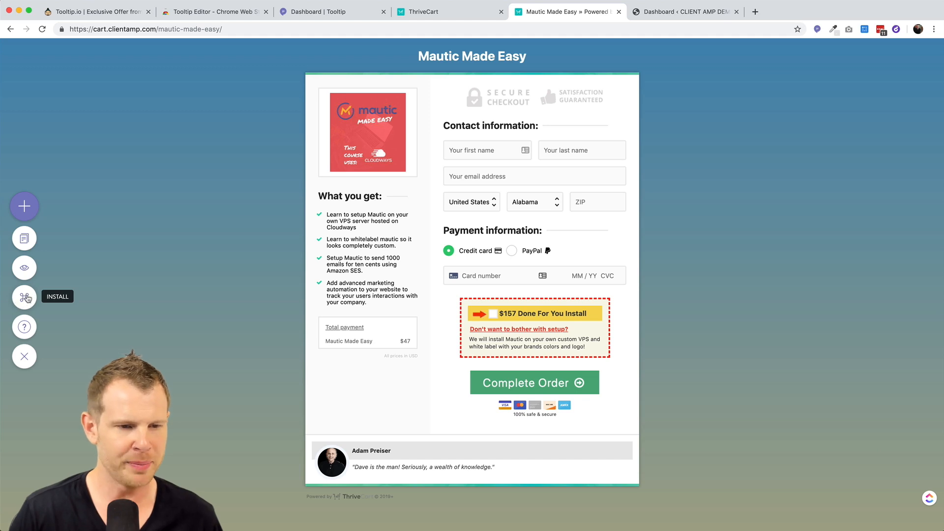
left_click(25, 299)
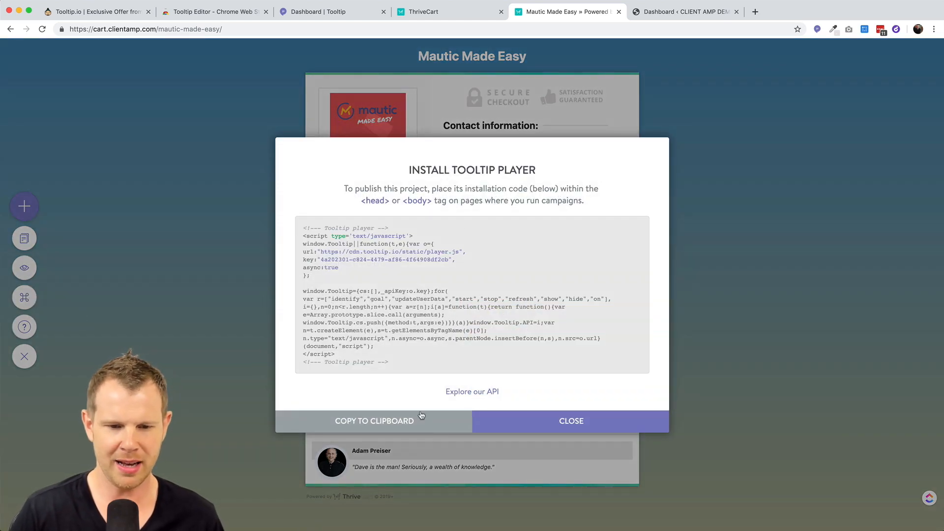
left_click(389, 422)
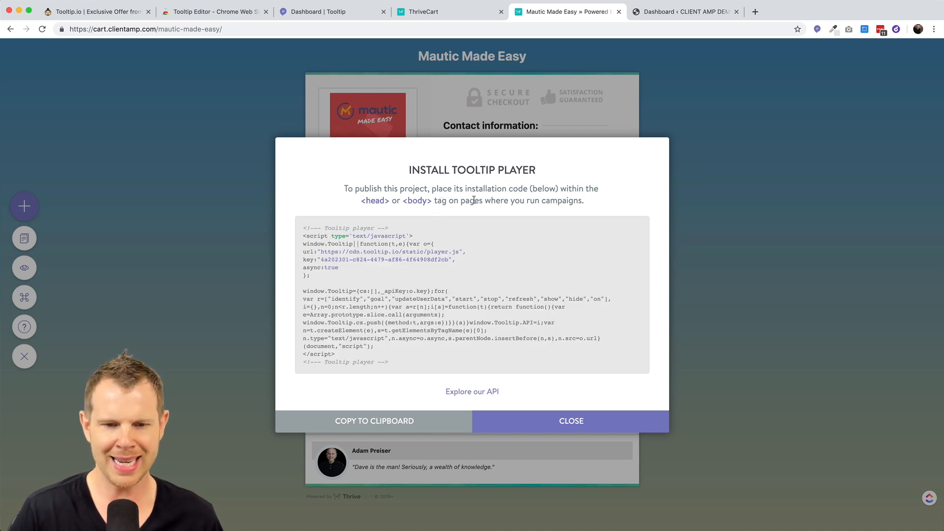
- Switch to ThriveCart and open the tracking settings of the Mautic Made Easy checkout
left_click(439, 11)
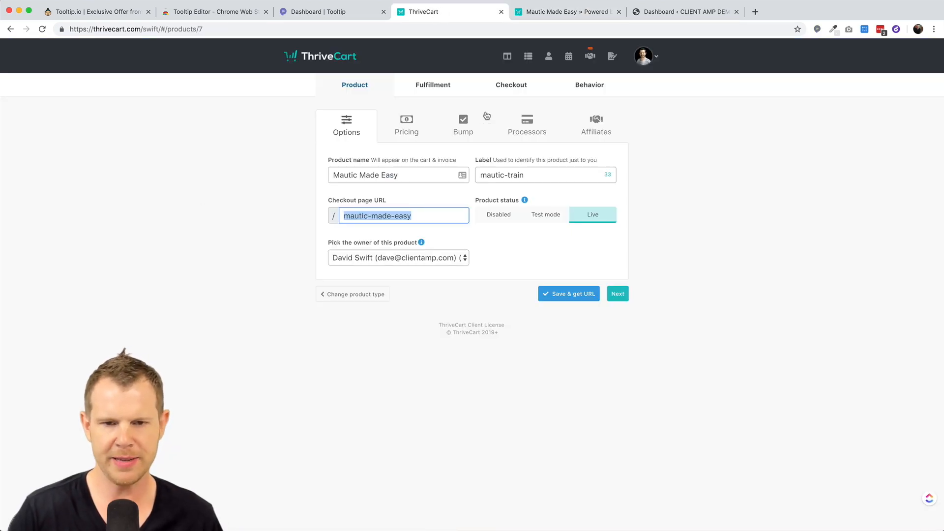
left_click(508, 88)
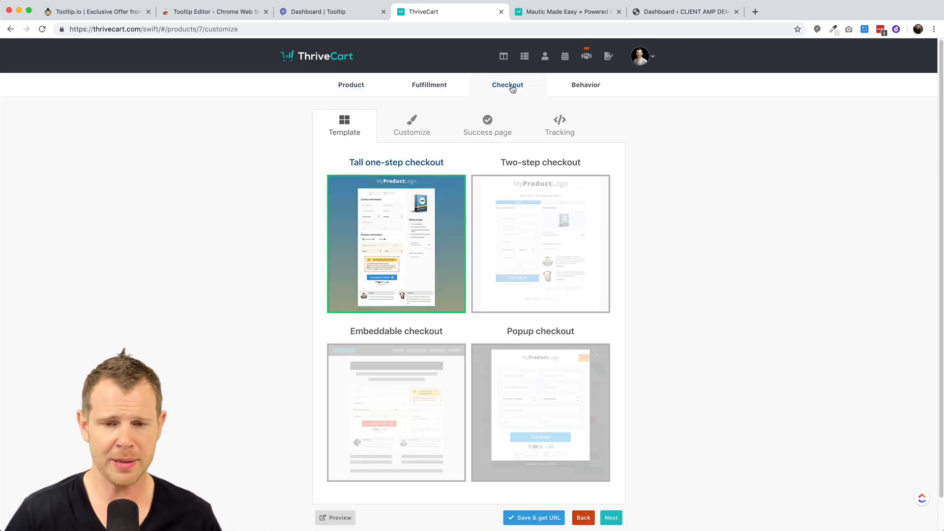
left_click(567, 131)
scroll(440, 251, "down", 2)
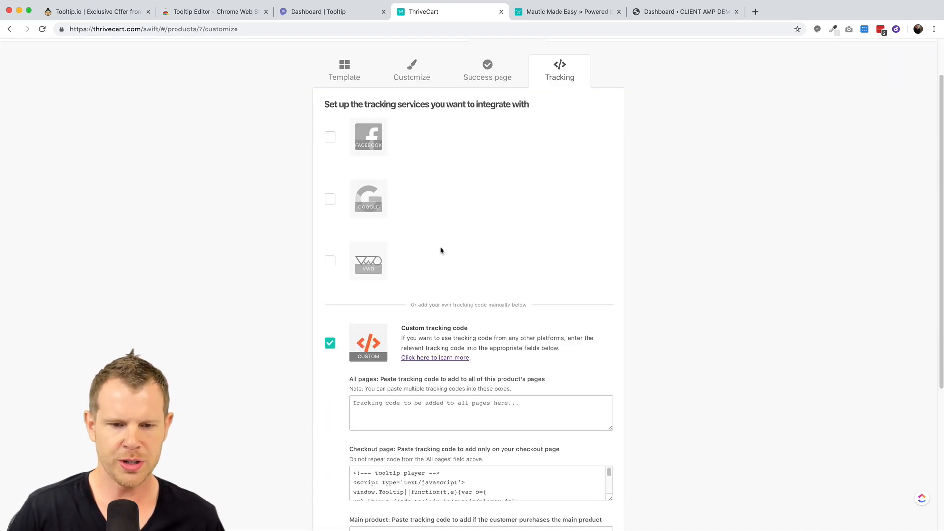
- Replace the checkout page's custom tracking code with the copied Tooltip player code and save the product
left_click(404, 476)
scroll(446, 475, "down", 3)
scroll(636, 476, "down", 3)
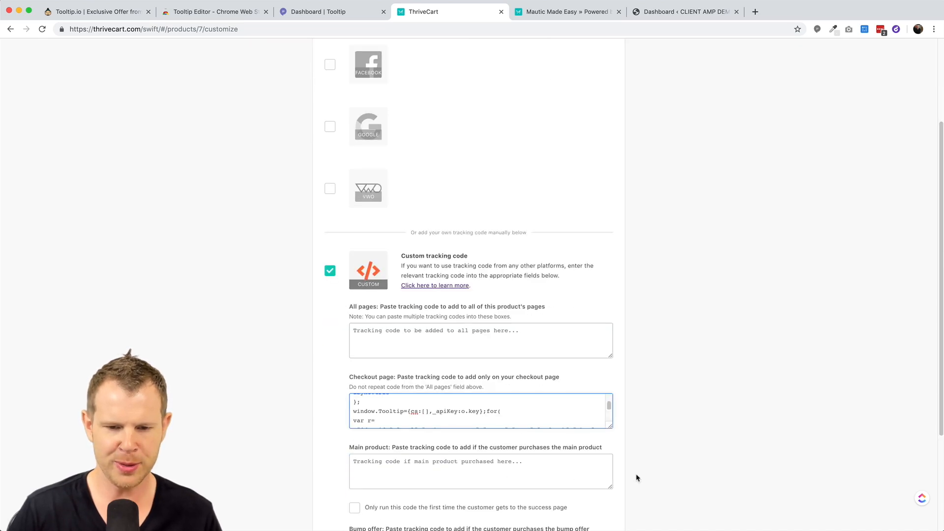
key("super+a")
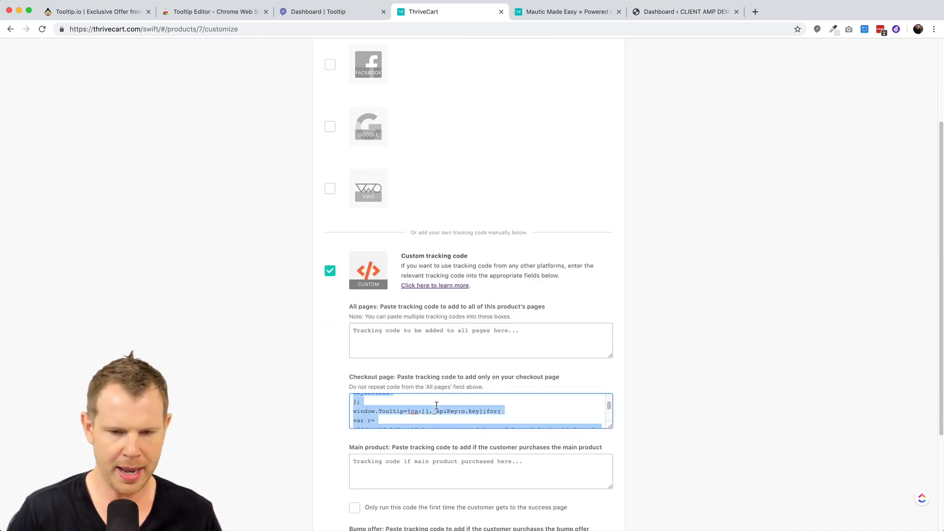
key("super+v")
scroll(641, 421, "down", 5)
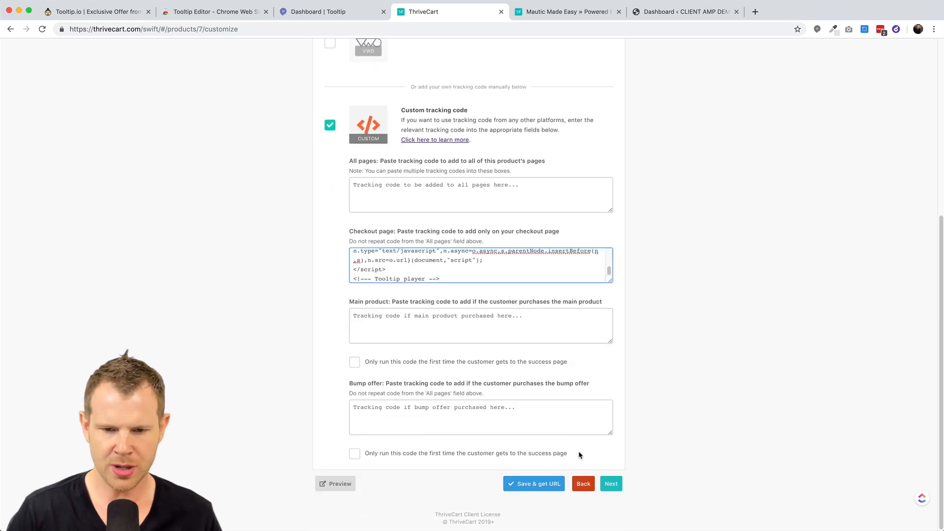
left_click(550, 484)
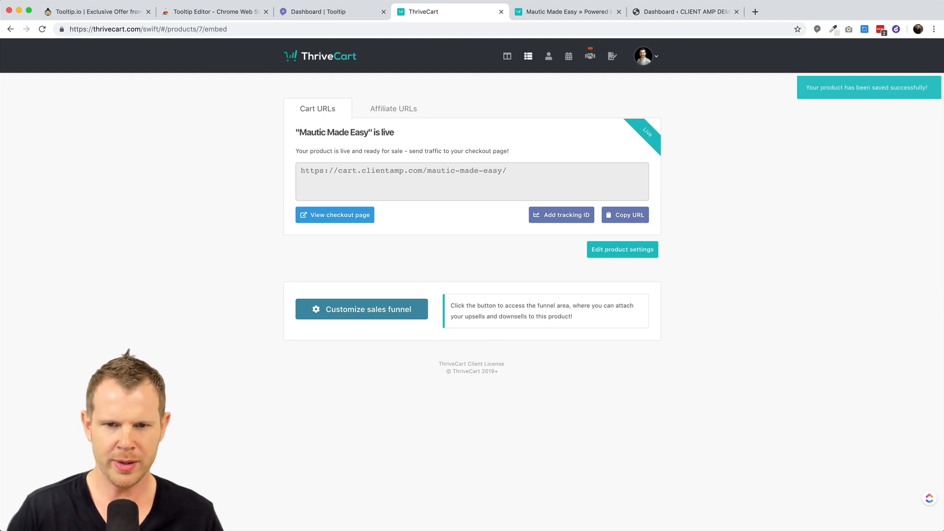
- Close the player installation dialog and load cart.clientamp.com/mautic-made-easy/ in an incognito window
left_click(565, 10)
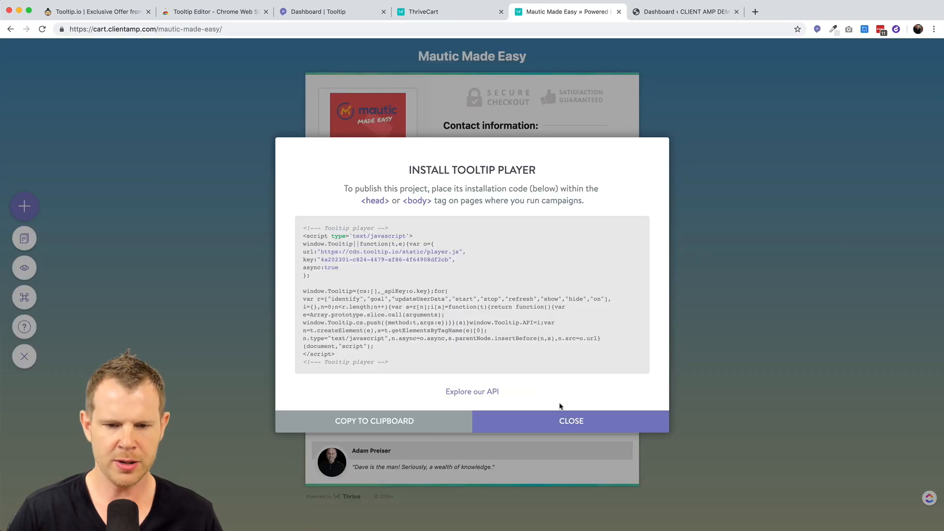
left_click(560, 421)
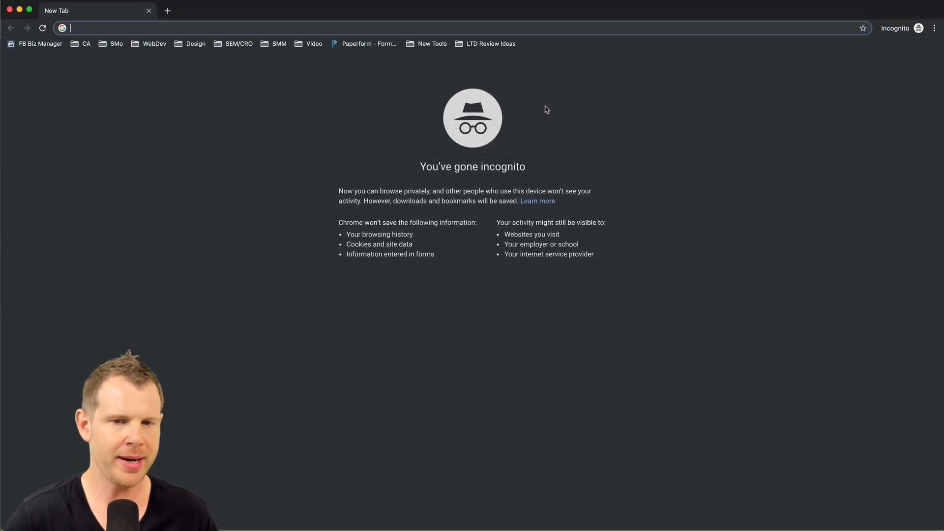
key("super+v")
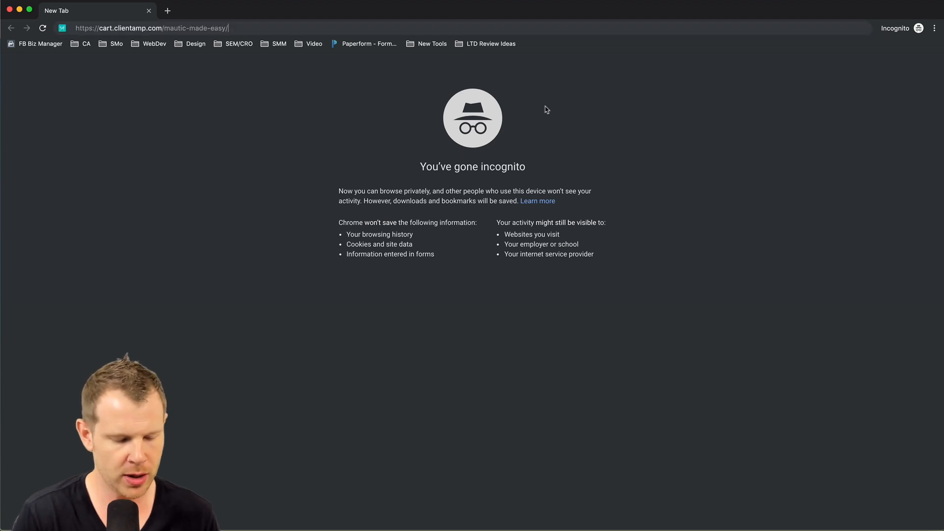
key("Return")
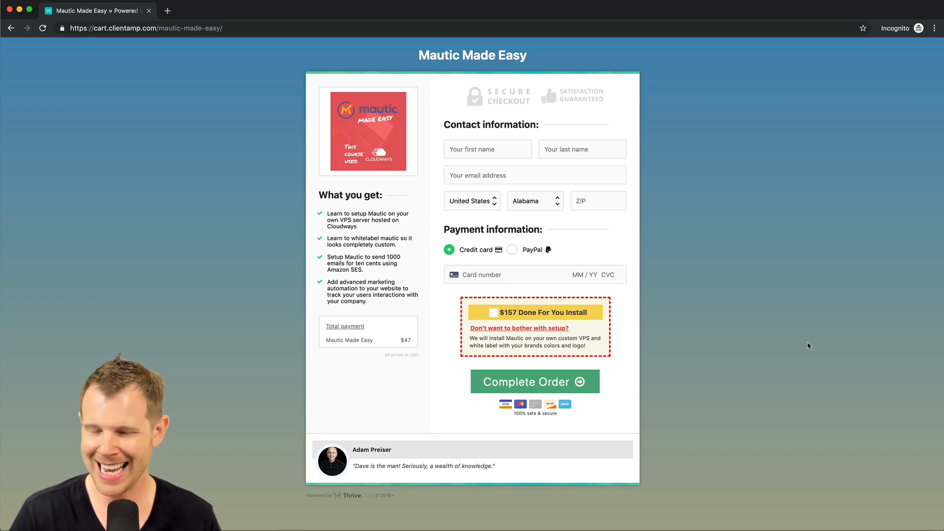
- Trigger the exit popup on the live checkout page, dismiss it and close the incognito window
mouse_move(584, 23)
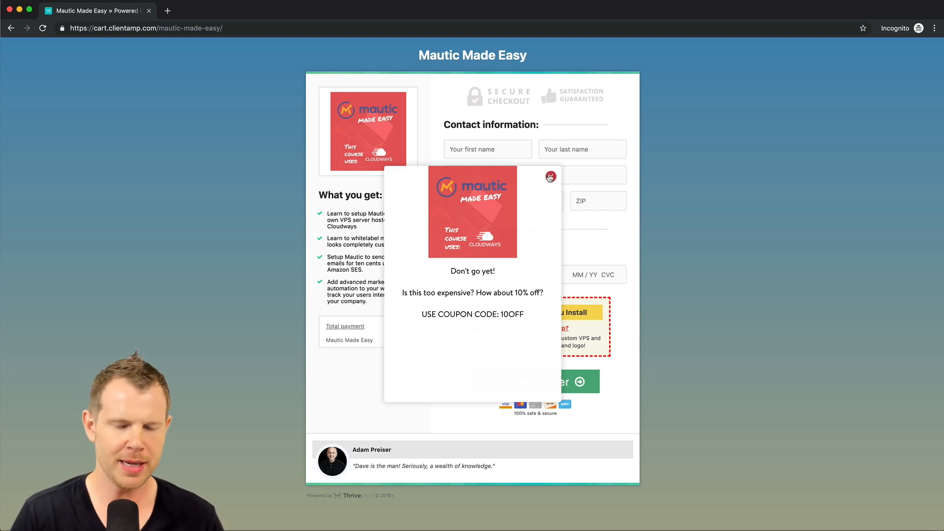
left_click(550, 176)
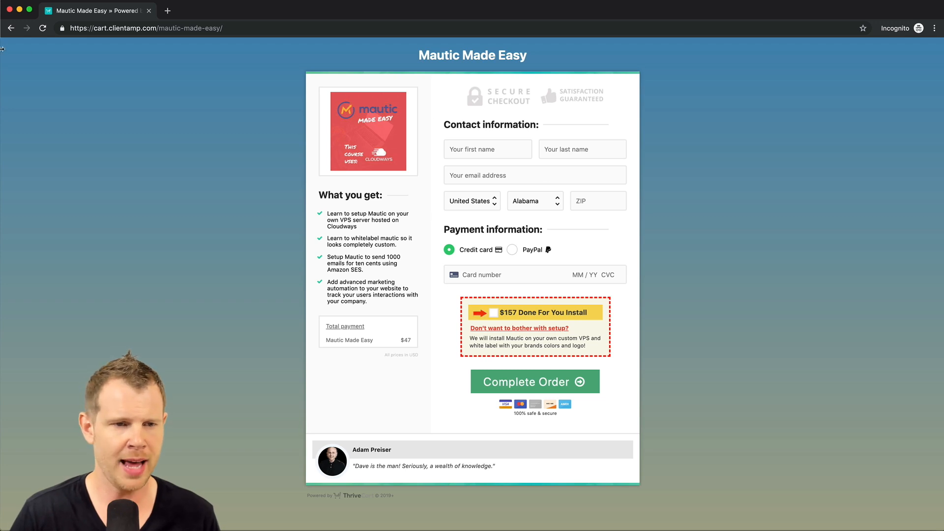
left_click(9, 9)
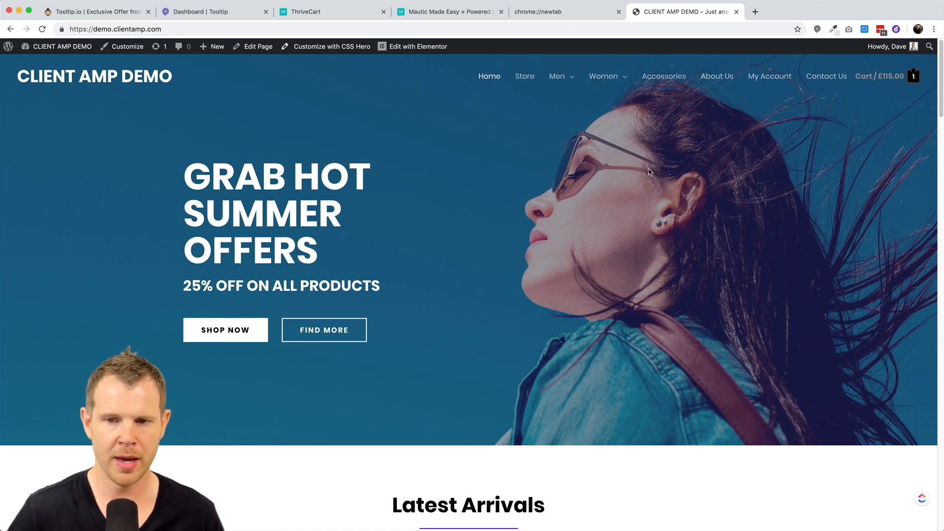
- Launch the Tooltip editor on the CLIENT AMP DEMO home page and create a project named "CA DEMO"
left_click(816, 29)
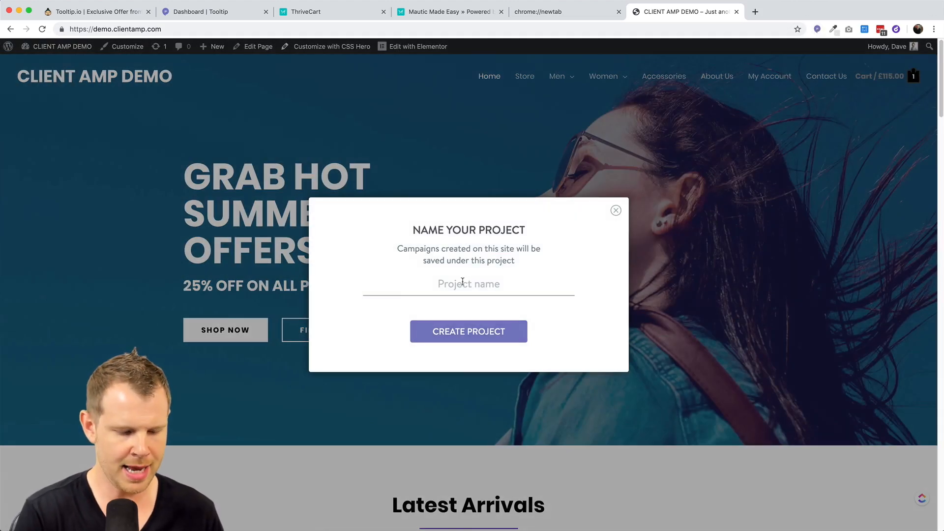
left_click(463, 283)
type("CA DEMO")
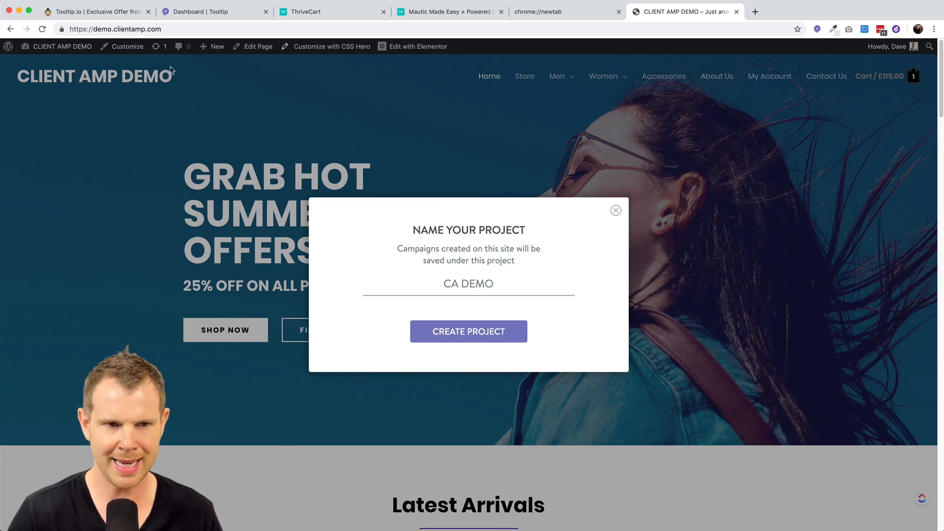
left_click(487, 337)
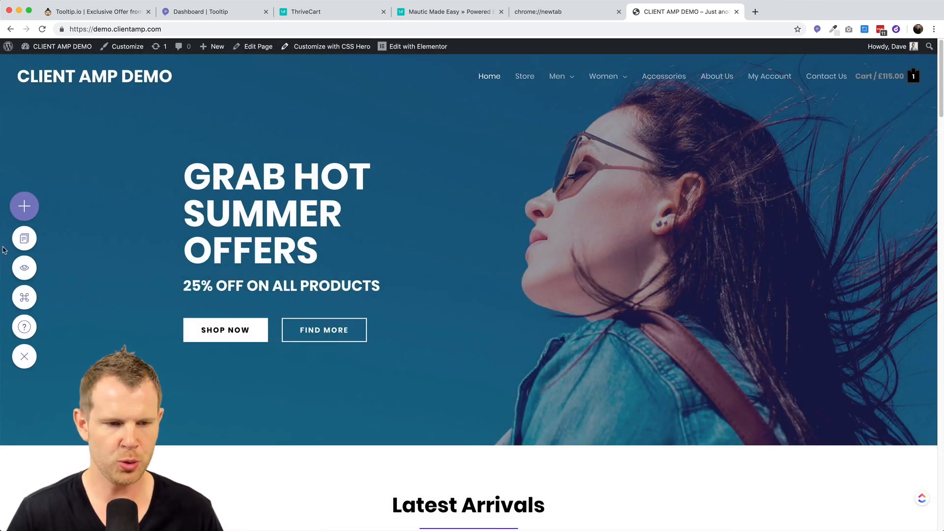
- Add a banner to the home page and replace its star image with the countdown timer add-on
left_click(30, 208)
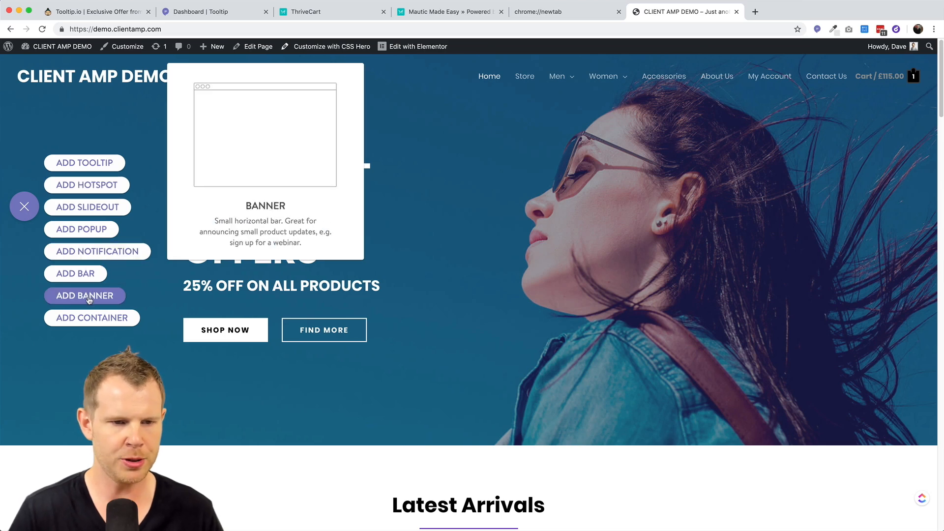
left_click(89, 301)
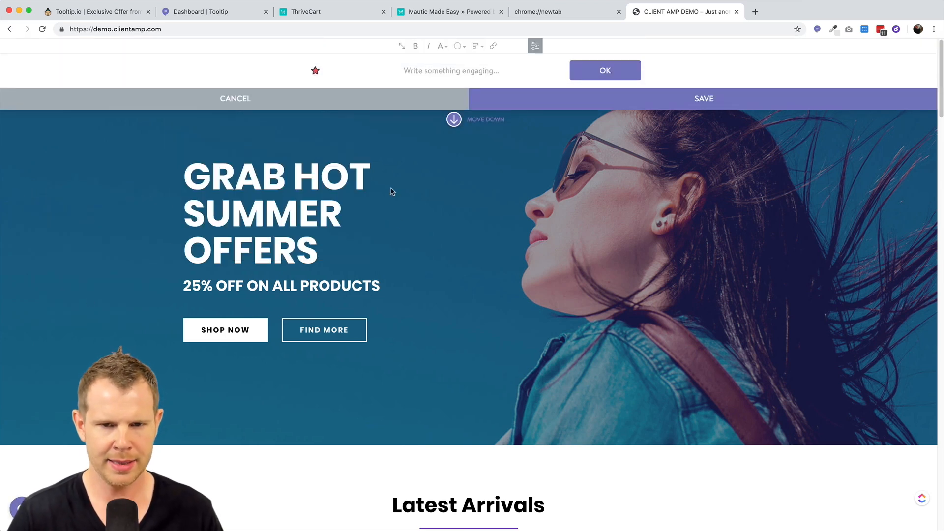
left_click(314, 72)
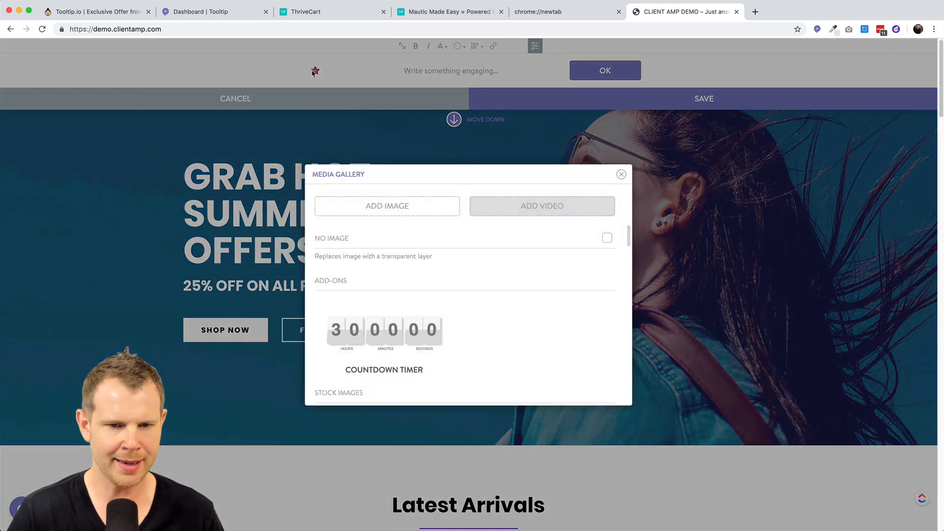
left_click(379, 344)
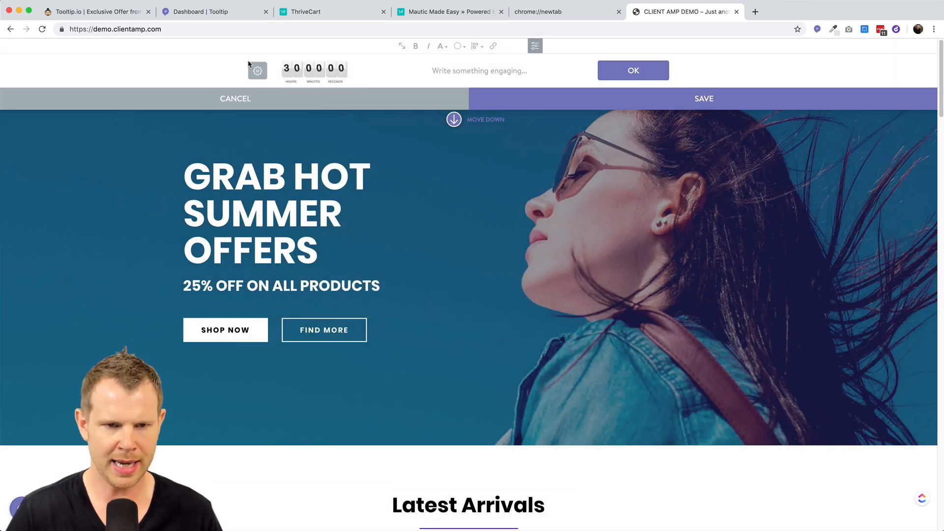
- In the banner's timer settings, make the countdown run to a set end date and time
left_click(257, 71)
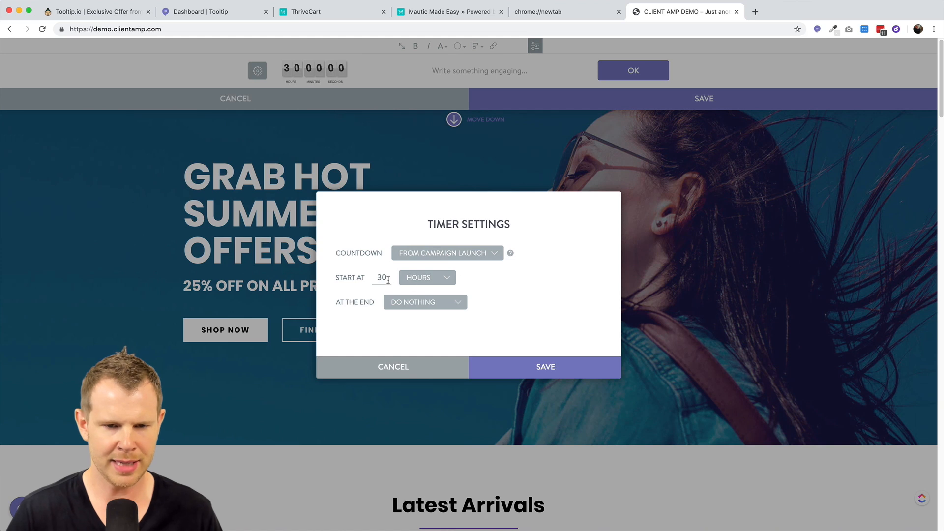
left_click(455, 253)
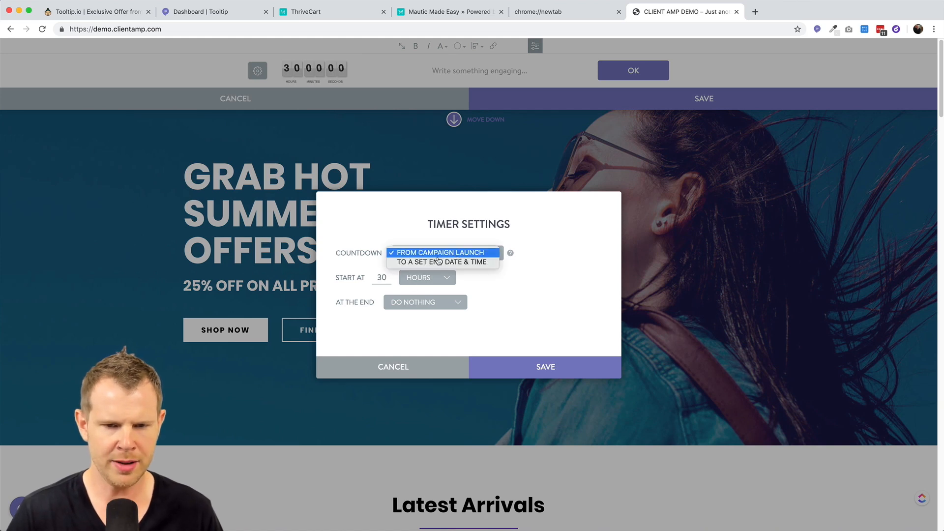
left_click(504, 290)
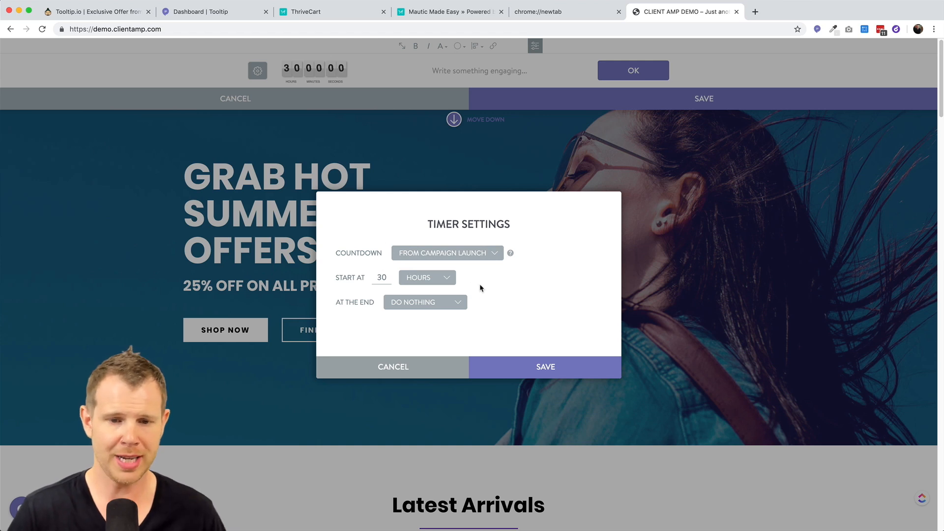
left_click(440, 253)
left_click(416, 261)
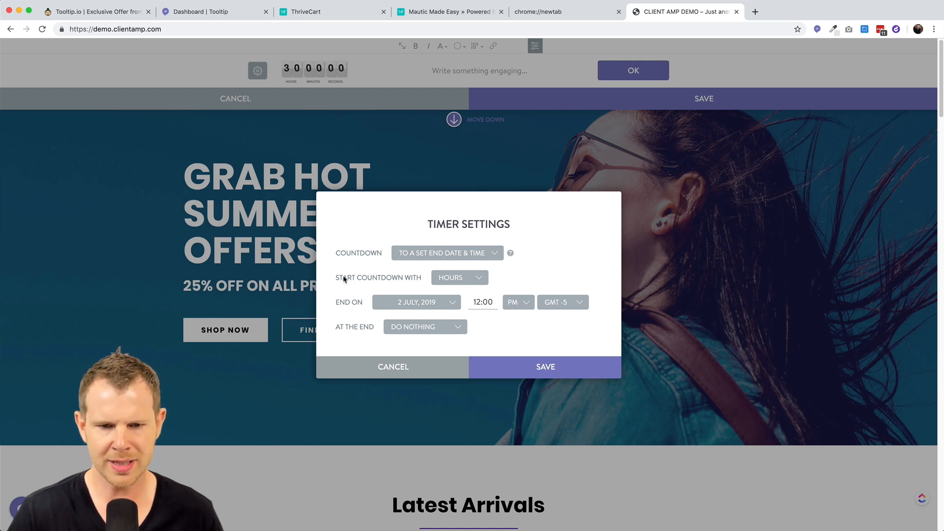
- Set the timer's countdown to start with minutes
left_click(445, 276)
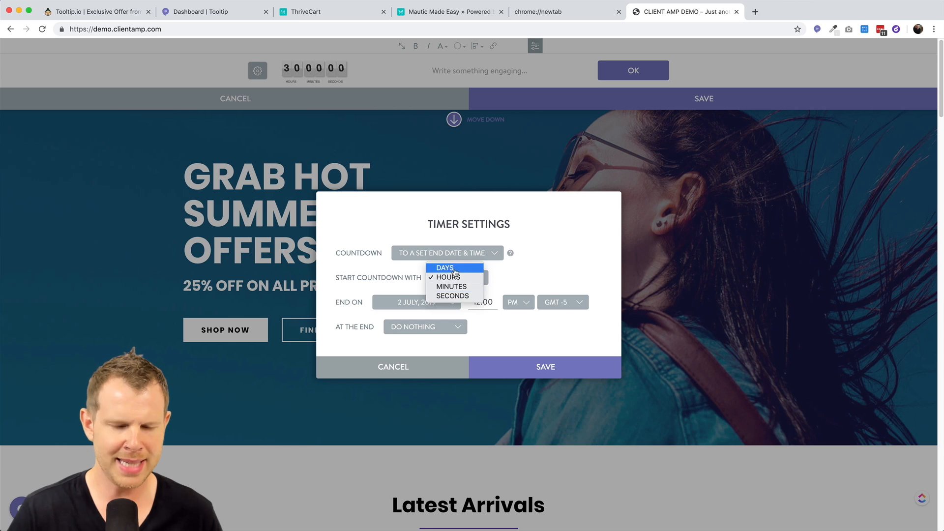
left_click(510, 275)
left_click(466, 278)
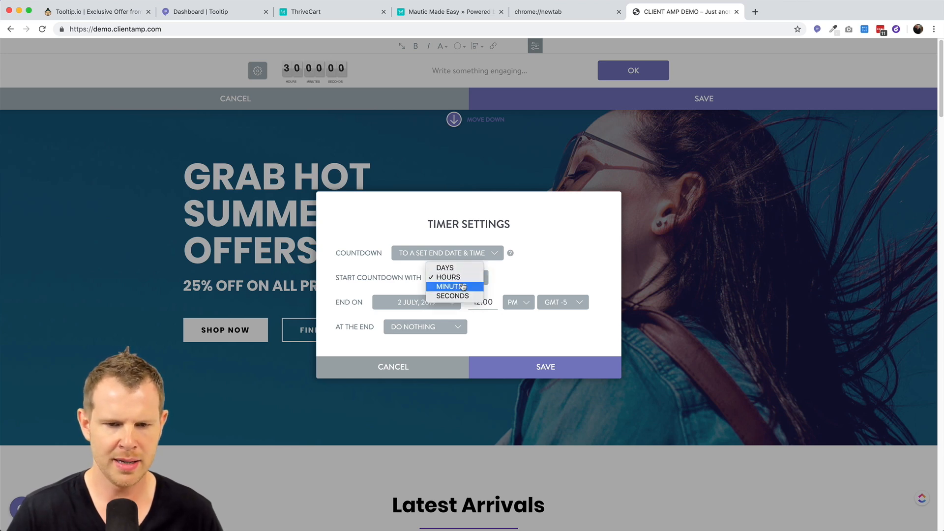
left_click(461, 286)
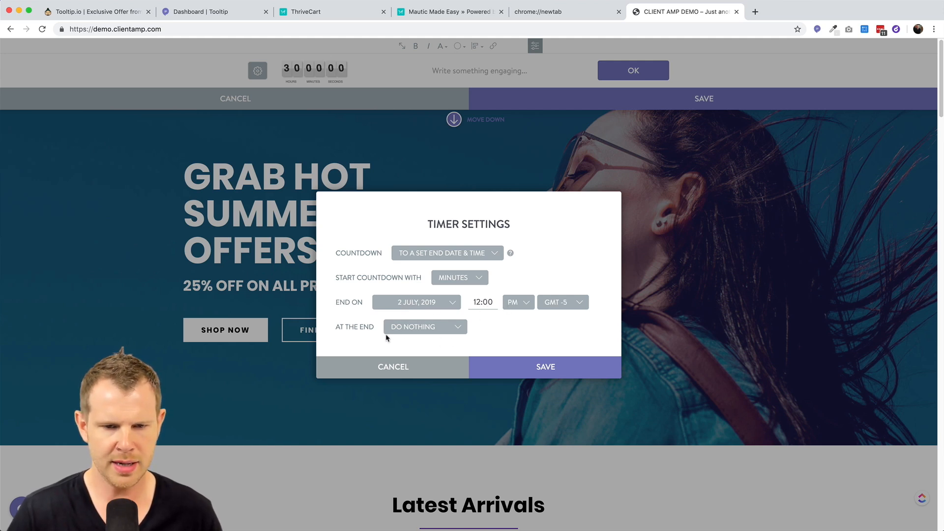
- Make the timer close the campaign when the countdown ends and save the timer settings
left_click(429, 333)
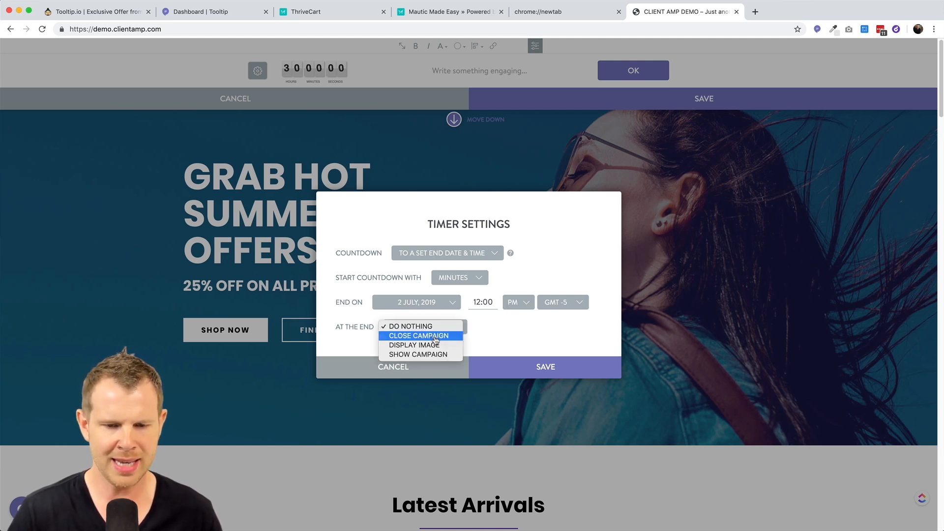
left_click(435, 337)
left_click(545, 366)
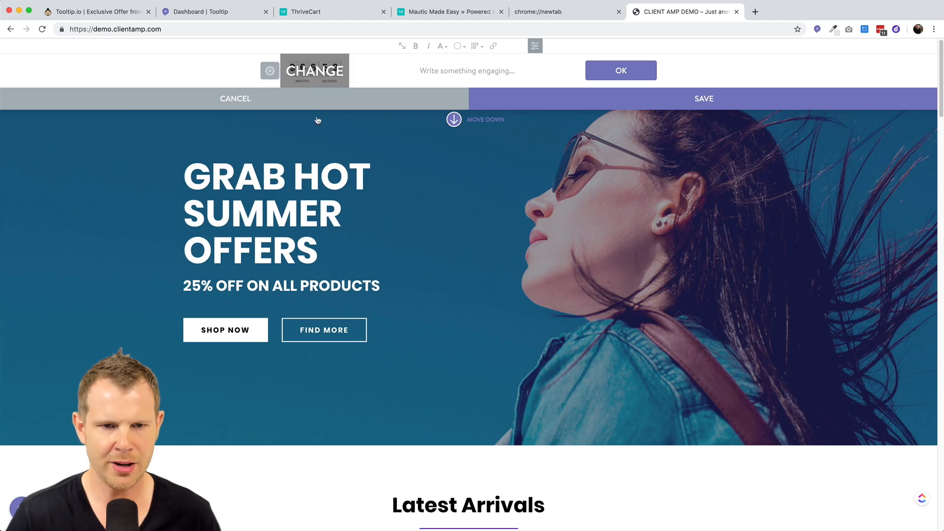
- Reopen the timer settings, set the countdown to start with hours and save
left_click(269, 70)
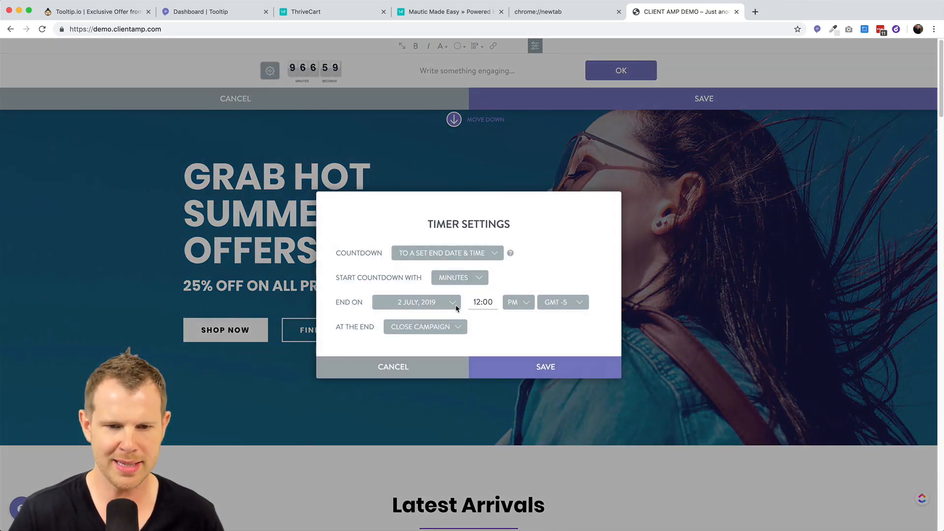
left_click(455, 277)
left_click(452, 266)
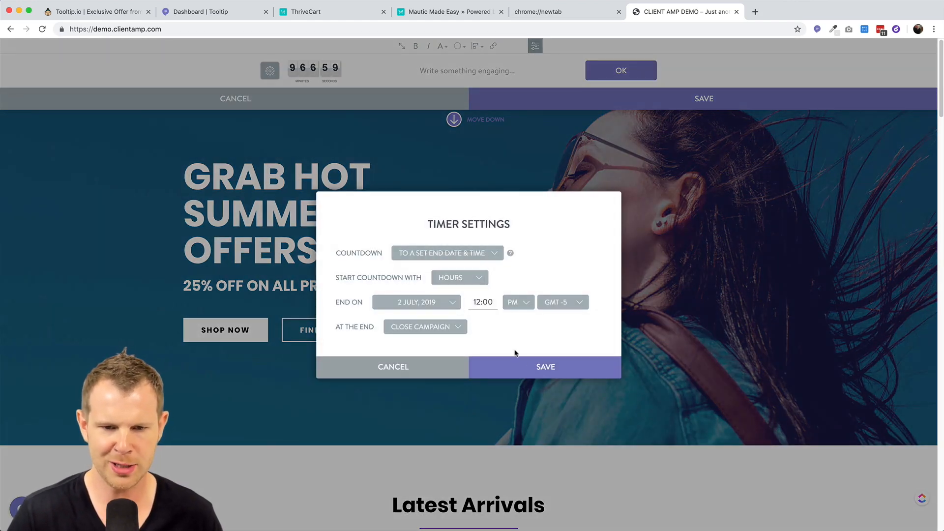
left_click(534, 365)
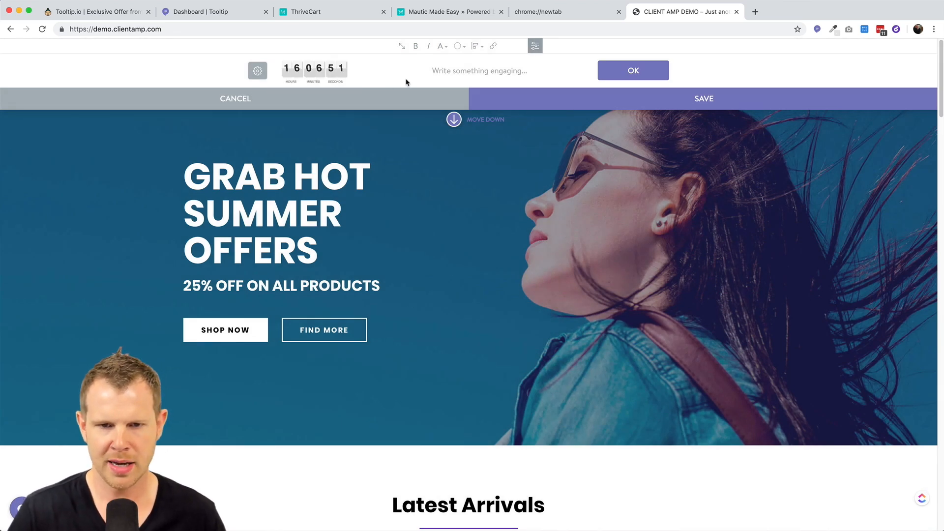
- Write "USE COUPON SAVE10 to save 10%!" as the banner message and remove the banner's OK button
left_click(475, 66)
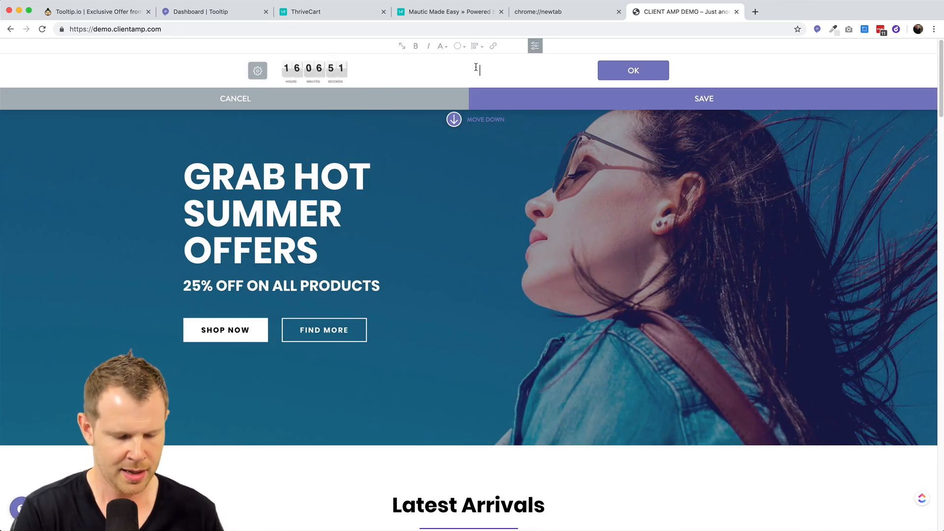
type("USE COUPON SACV")
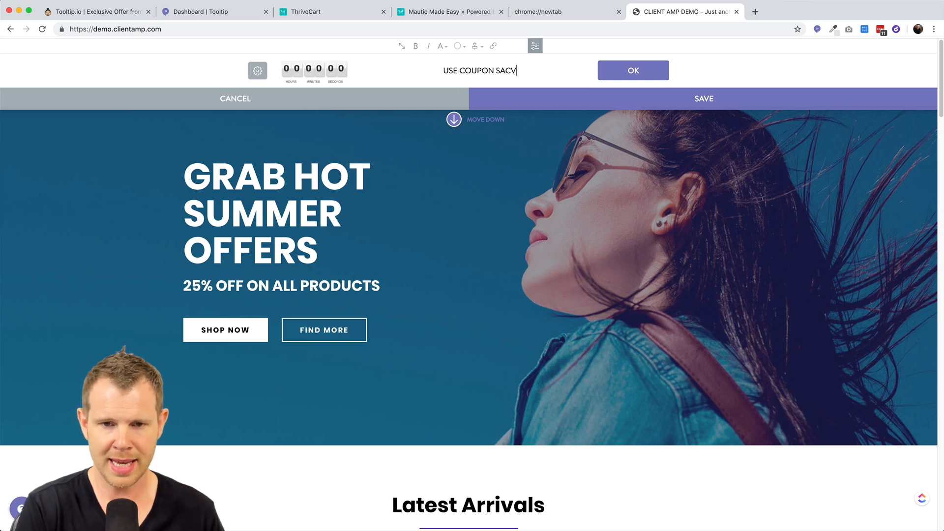
key("BackSpace")
key("BackSpace")
type("VE10 to ")
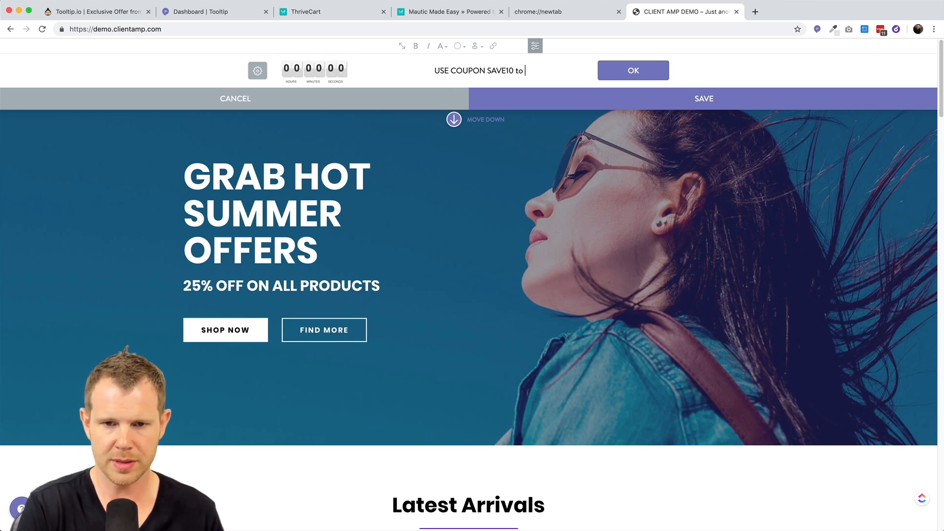
type("save 10%!")
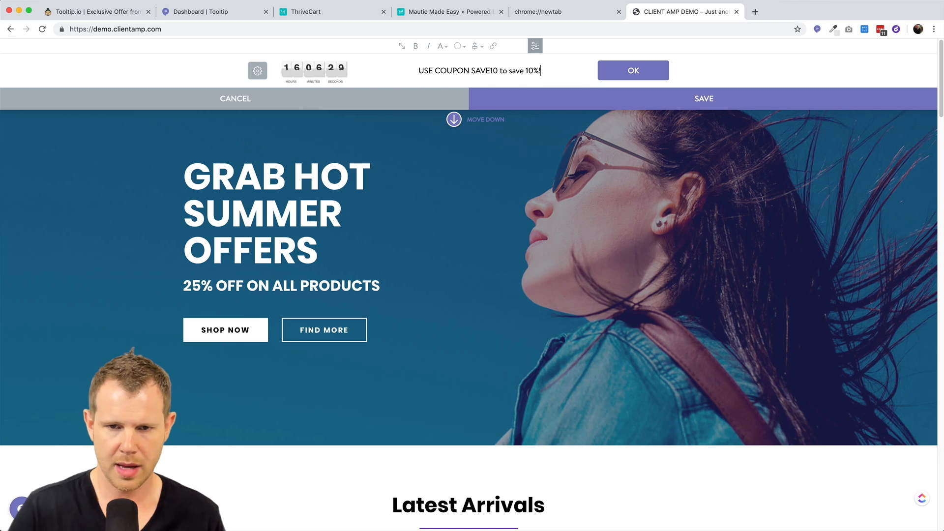
mouse_move(659, 71)
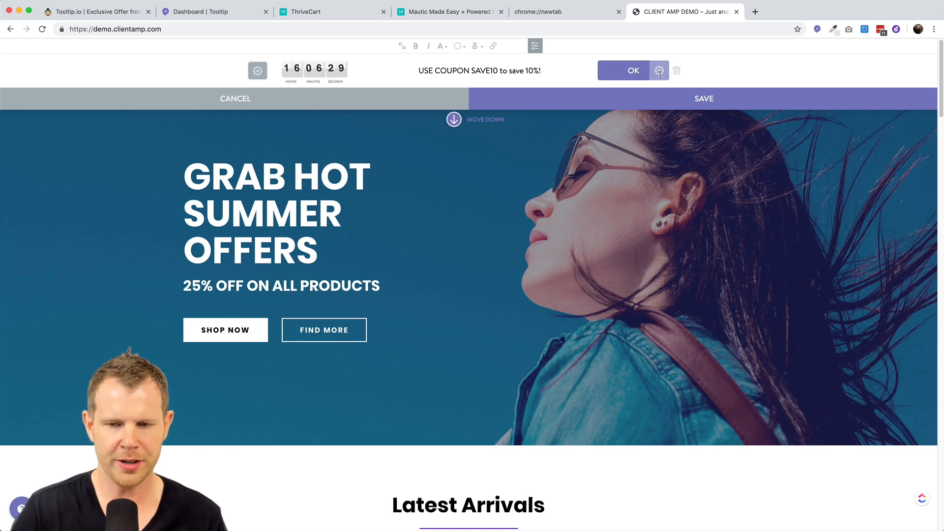
left_click(676, 71)
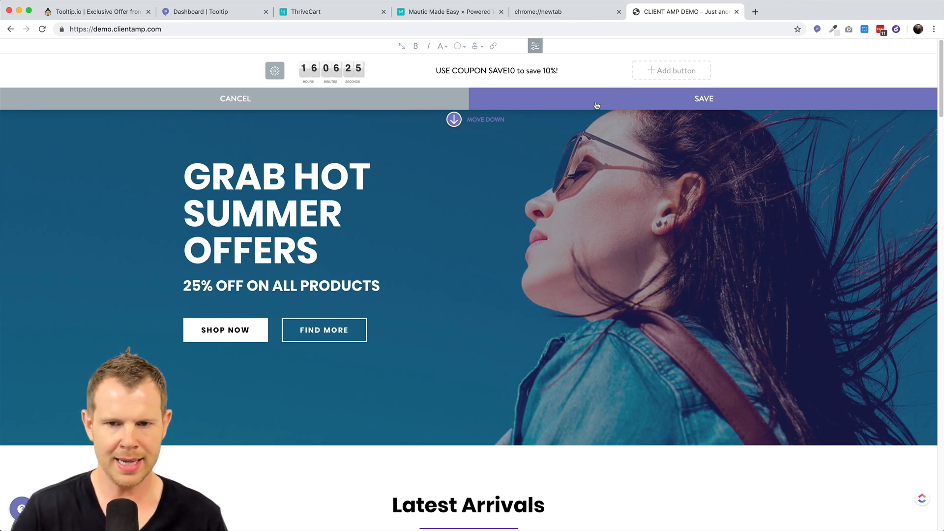
- Save the banner and name the campaign "Banner Sale"
left_click(639, 98)
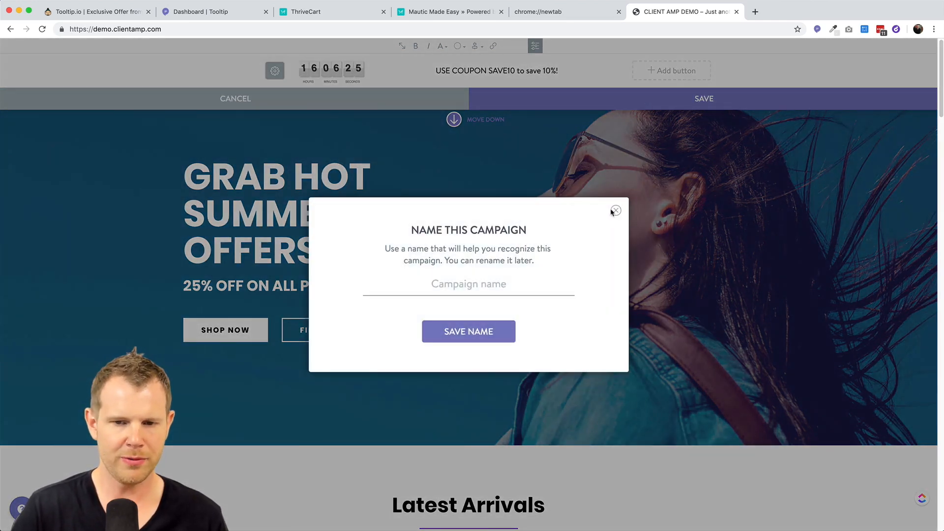
left_click_drag(614, 214, 463, 311)
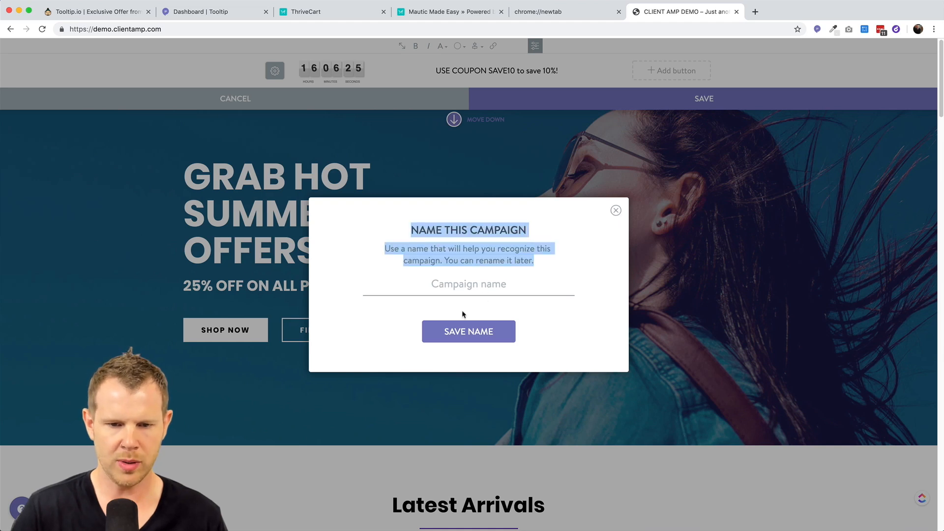
left_click(506, 270)
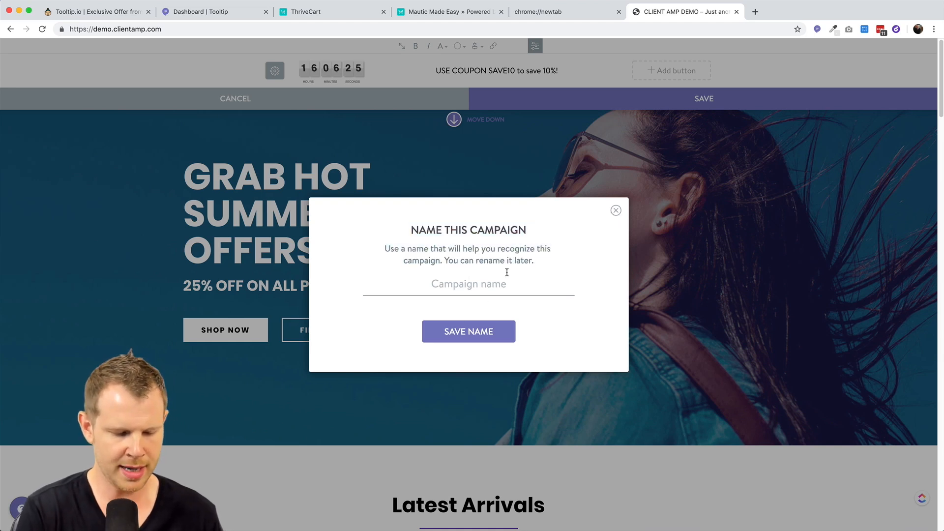
type("Banner ")
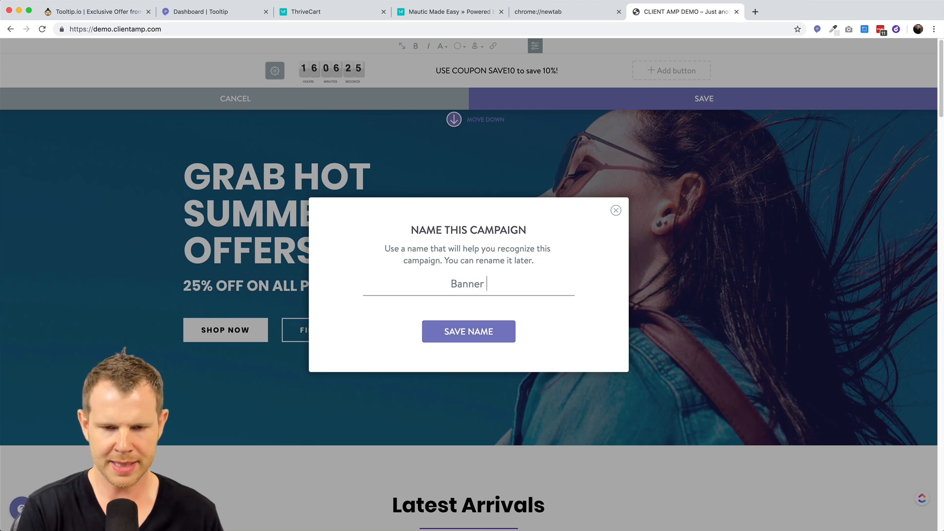
type("Sale")
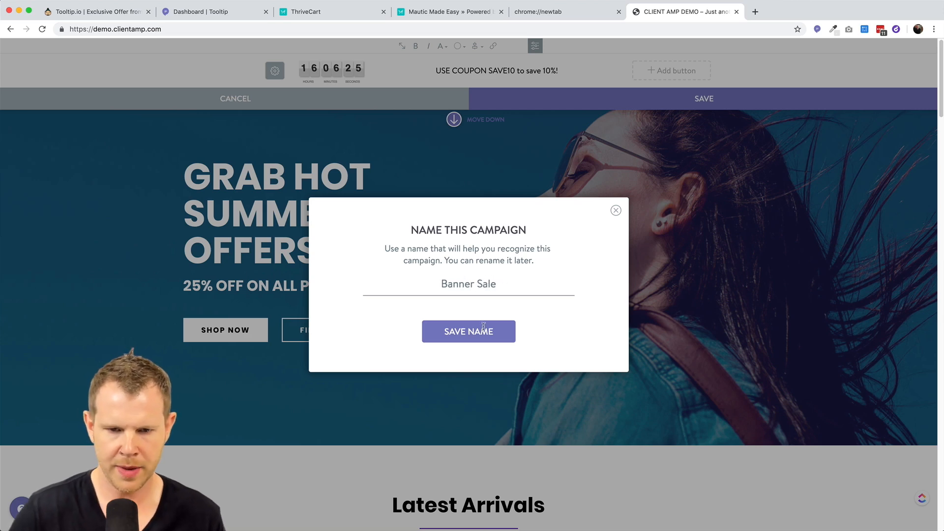
left_click(467, 332)
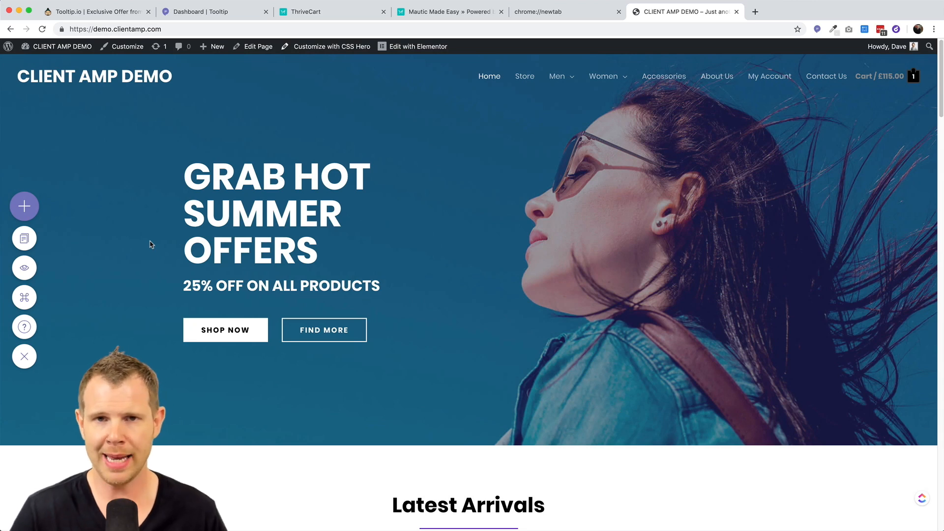
- Find the Banner Sale campaign among the site's banner campaigns and reopen it for editing
left_click(24, 239)
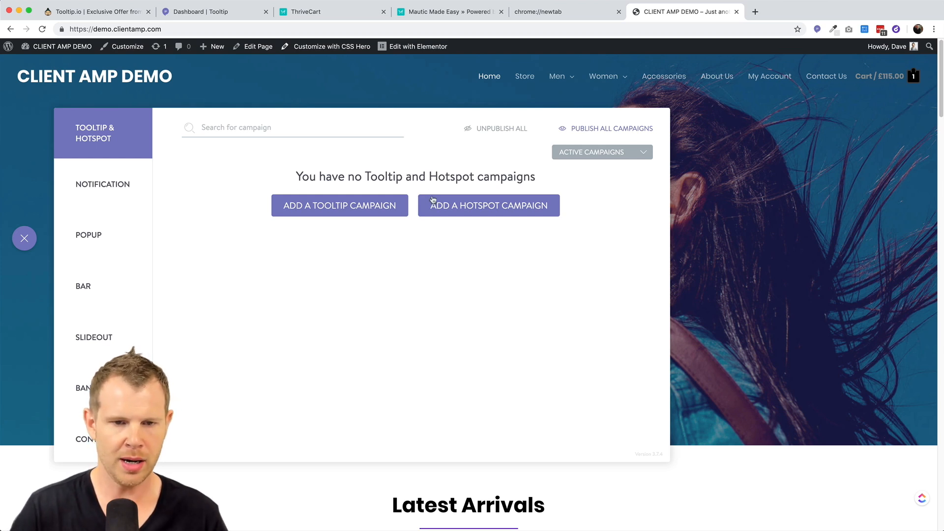
left_click(118, 389)
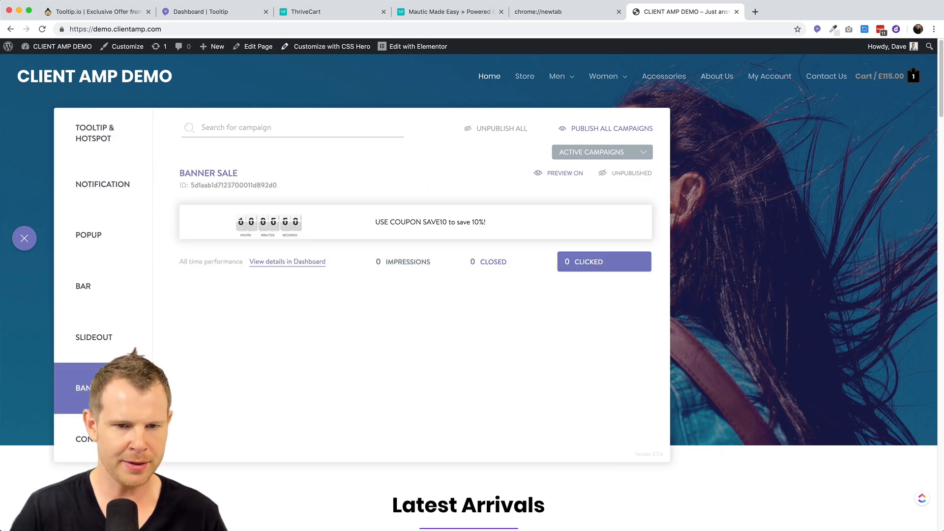
left_click(253, 229)
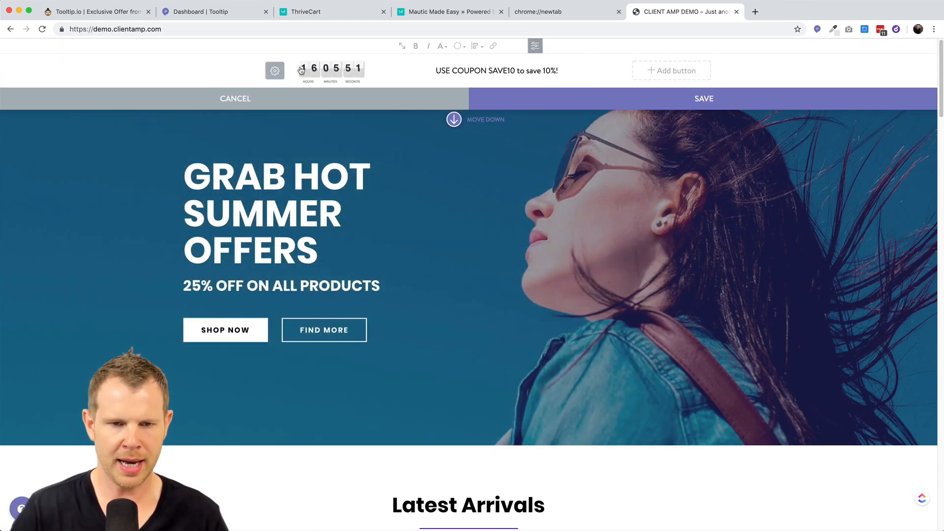
- Try yellow and green as the banner background, settling on blue #30A9DE
mouse_move(308, 90)
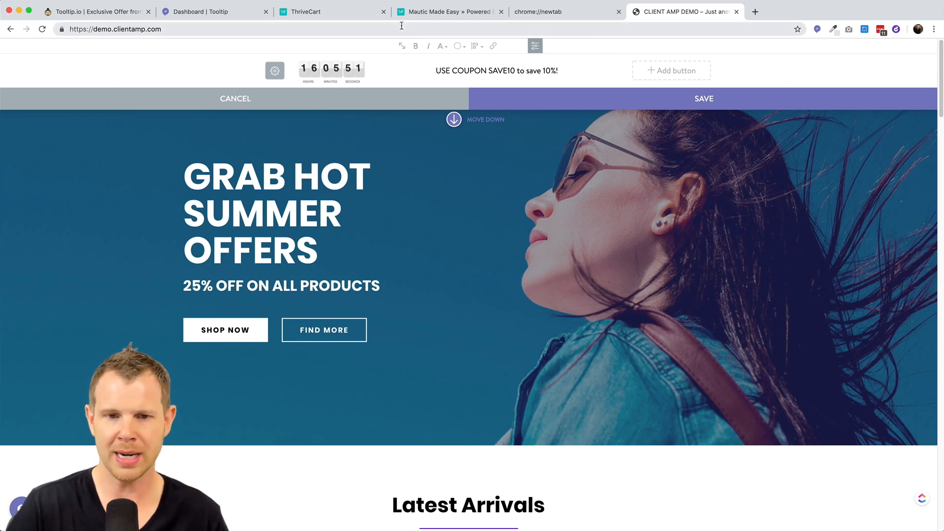
left_click(458, 47)
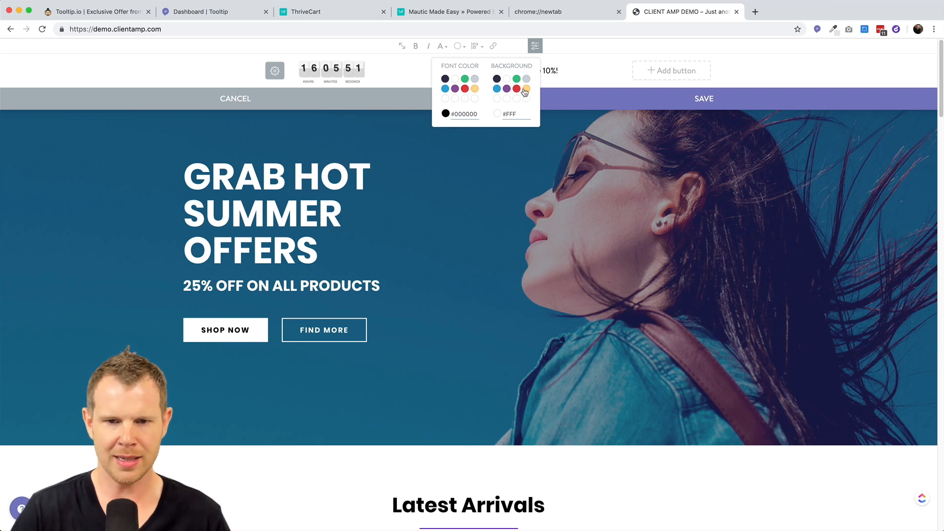
left_click(526, 89)
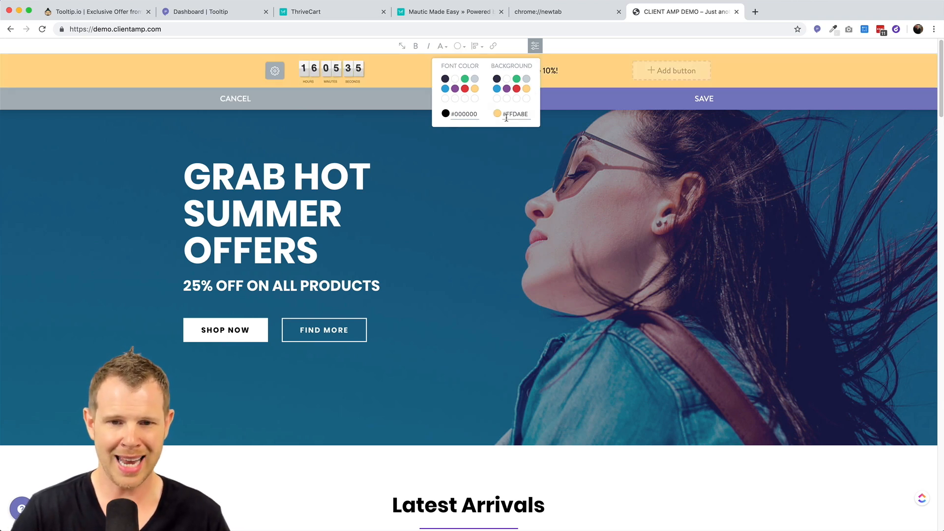
left_click(516, 79)
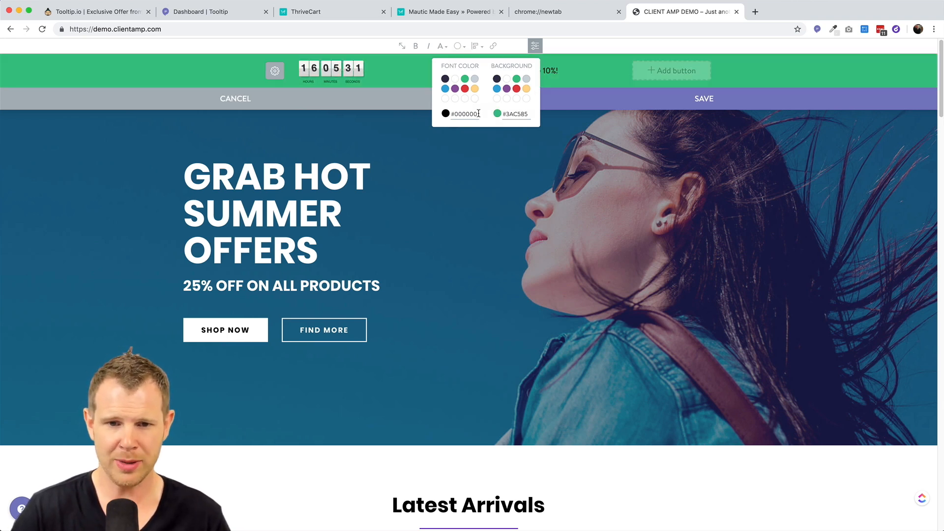
left_click(496, 89)
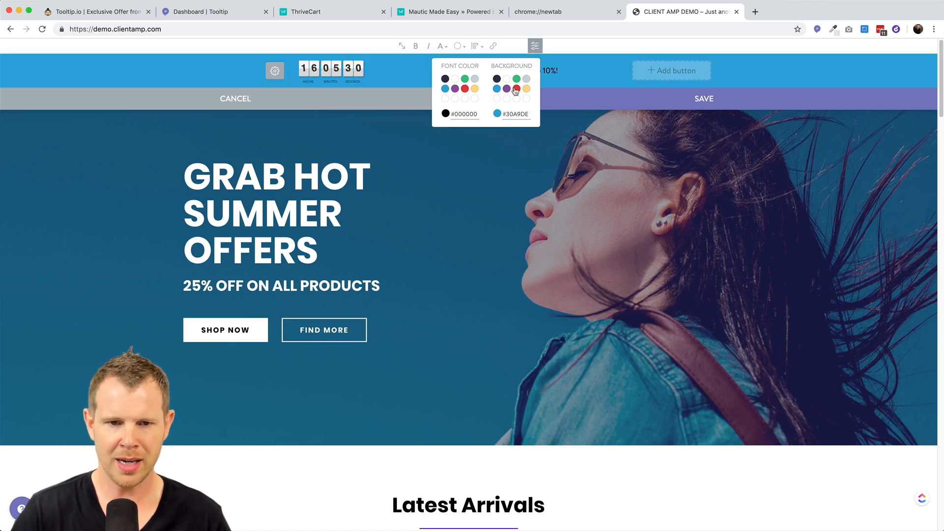
left_click(400, 75)
- Change the font colour of the banner's coupon message to white
left_click_drag(569, 70, 431, 71)
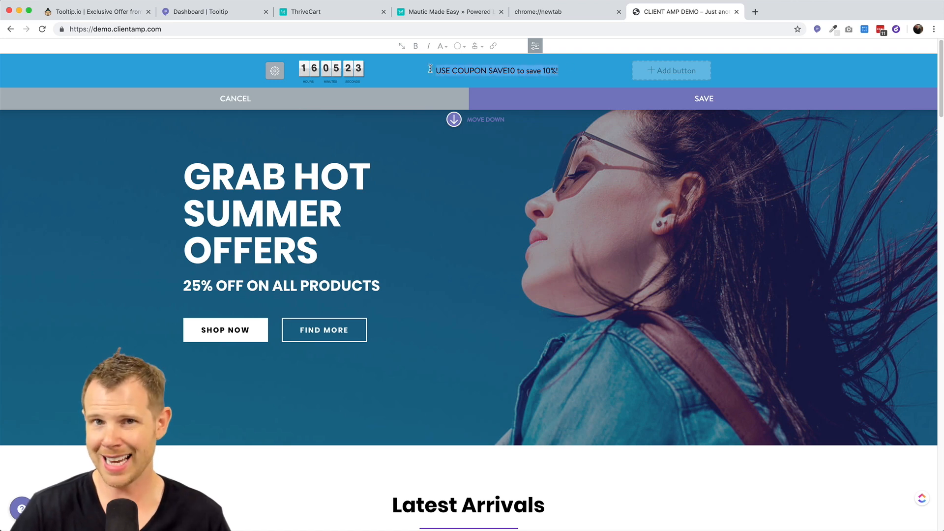
left_click(460, 46)
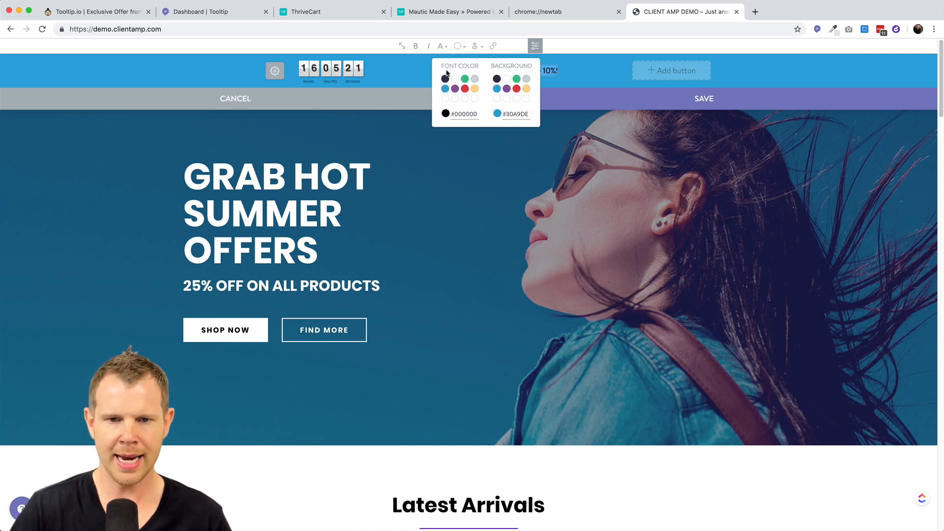
left_click(455, 78)
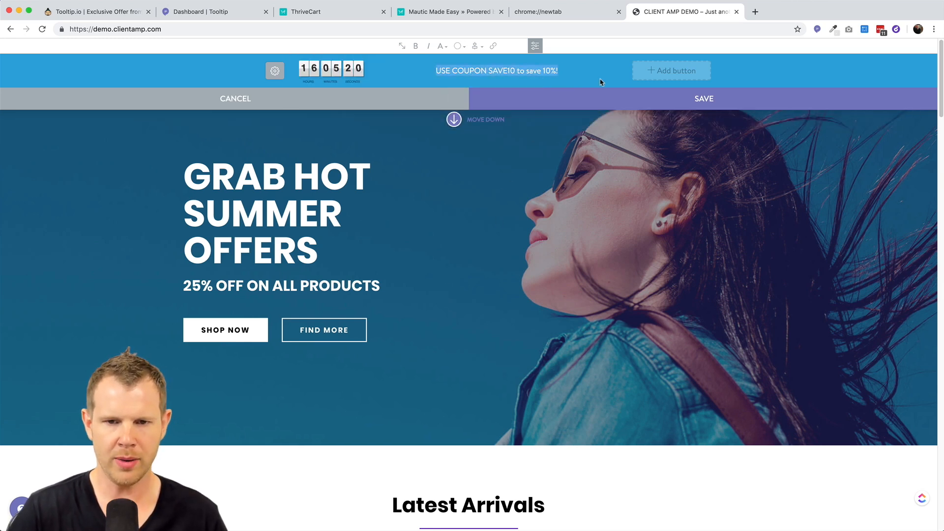
- Try to adjust the banner's size with the size slider and close it
left_click(402, 50)
left_click(402, 49)
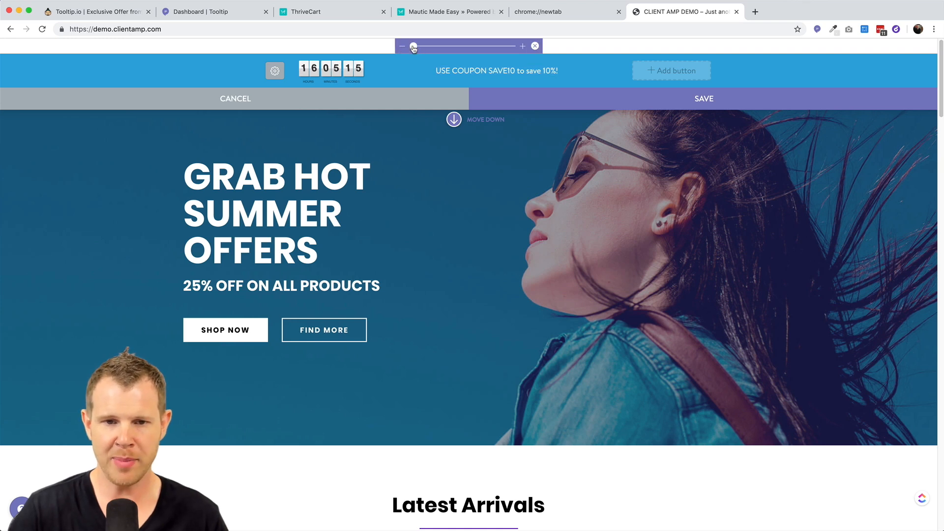
mouse_move(413, 48)
left_mouse_down()
mouse_move(505, 47)
mouse_move(409, 57)
left_mouse_up()
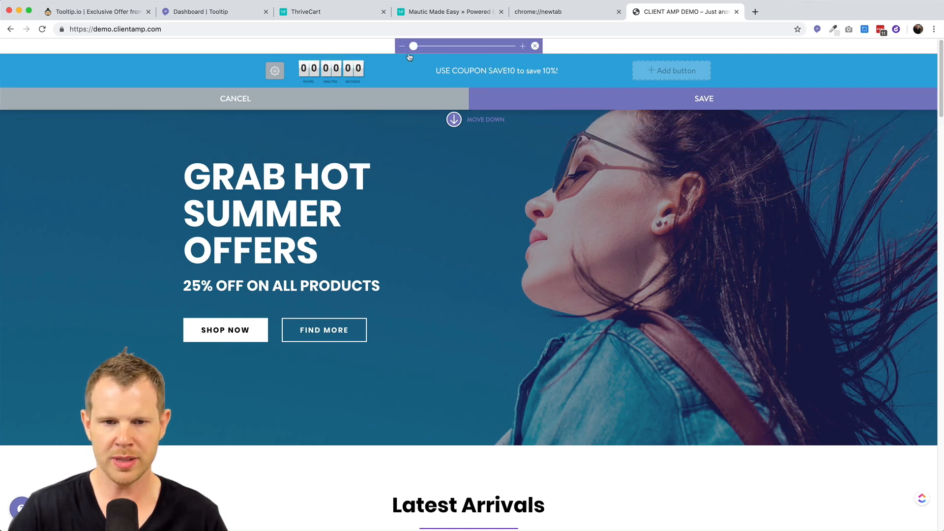
left_click(534, 46)
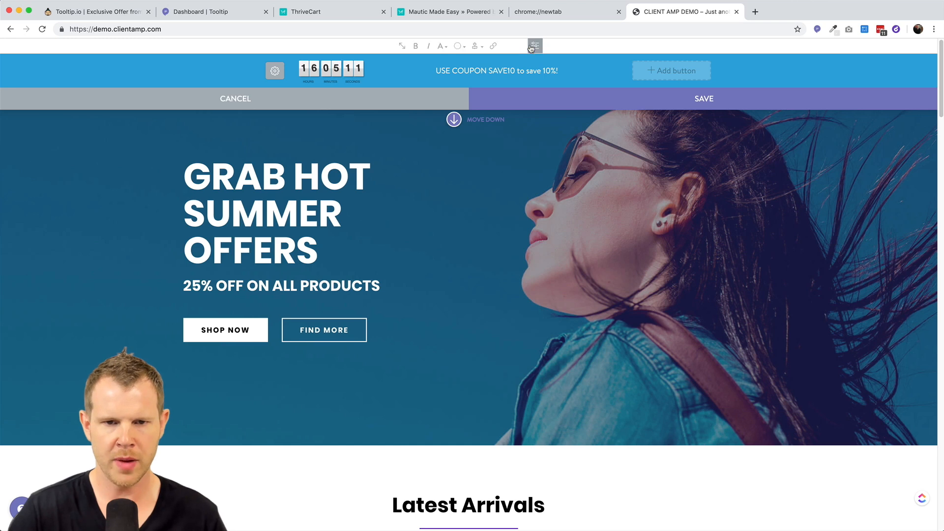